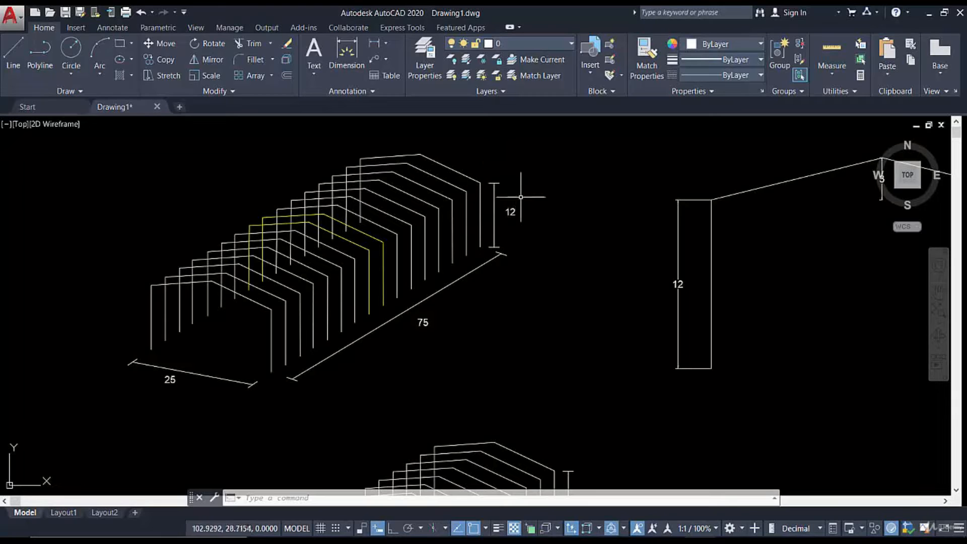
Examine the dimensioned building layout and the front elevation of the portal frame.
mouse_move(520, 197)
middle_mouse_down()
mouse_move(356, 214)
mouse_move(340, 204)
middle_mouse_up()
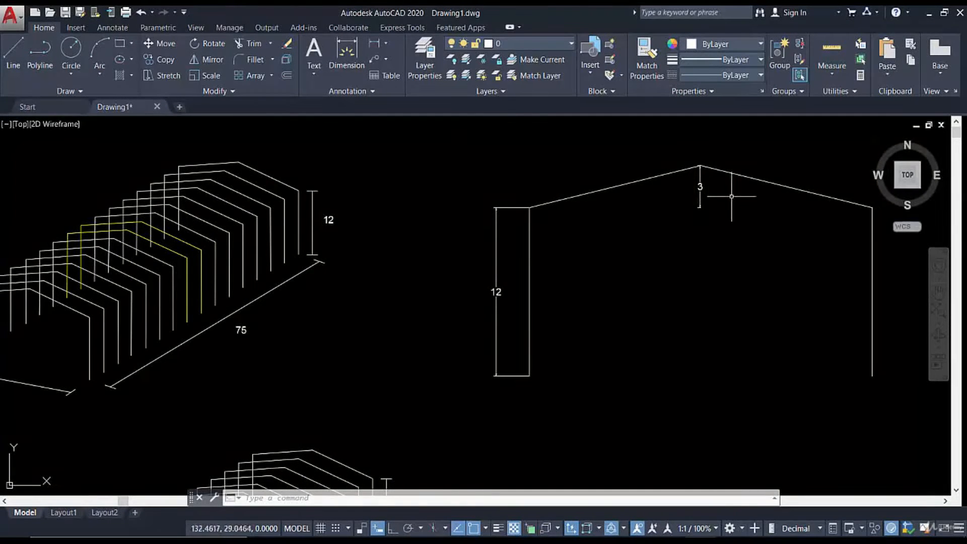
middle_click_drag(216, 249, 437, 292)
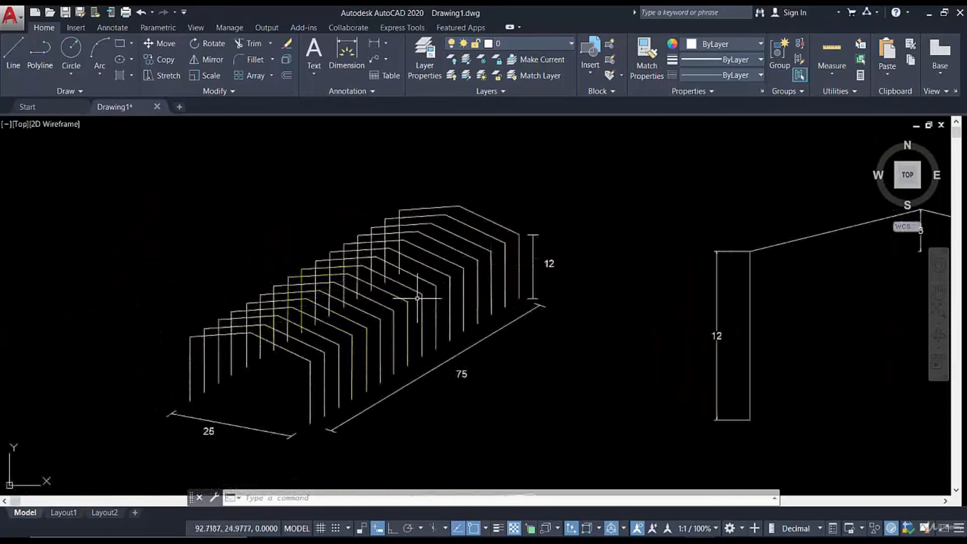
scroll(418, 297, "up", 4)
scroll(410, 283, "down", 2)
scroll(392, 302, "up", 2)
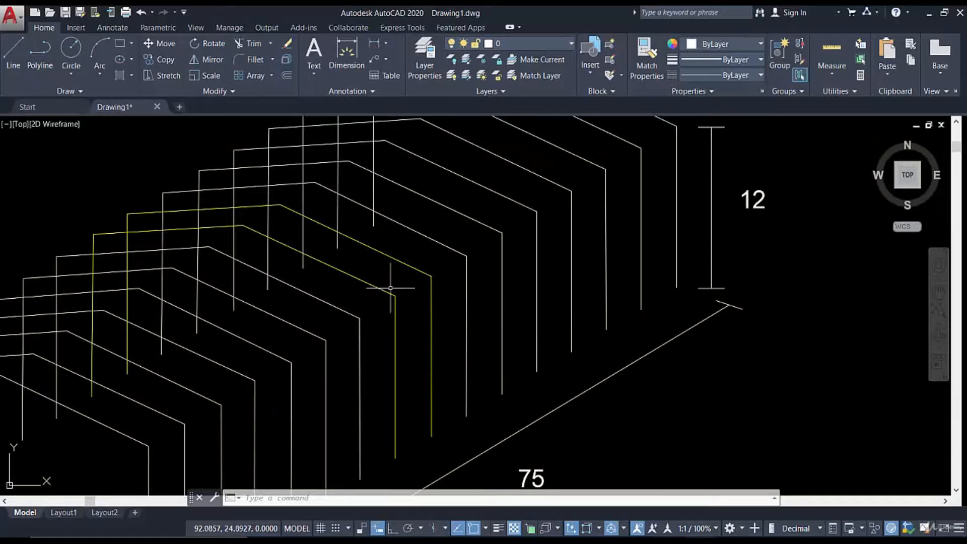
scroll(431, 370, "down", 4)
middle_click_drag(418, 361, 429, 293)
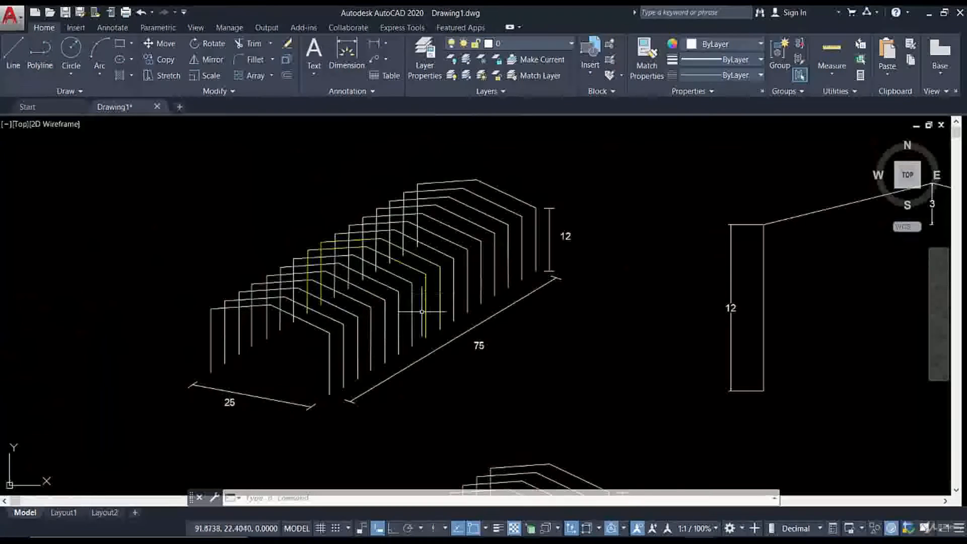
Count the portal frames by selecting them one after another along the building's length, and clear the selection.
scroll(332, 370, "up", 2)
left_click(324, 388)
left_click(350, 367)
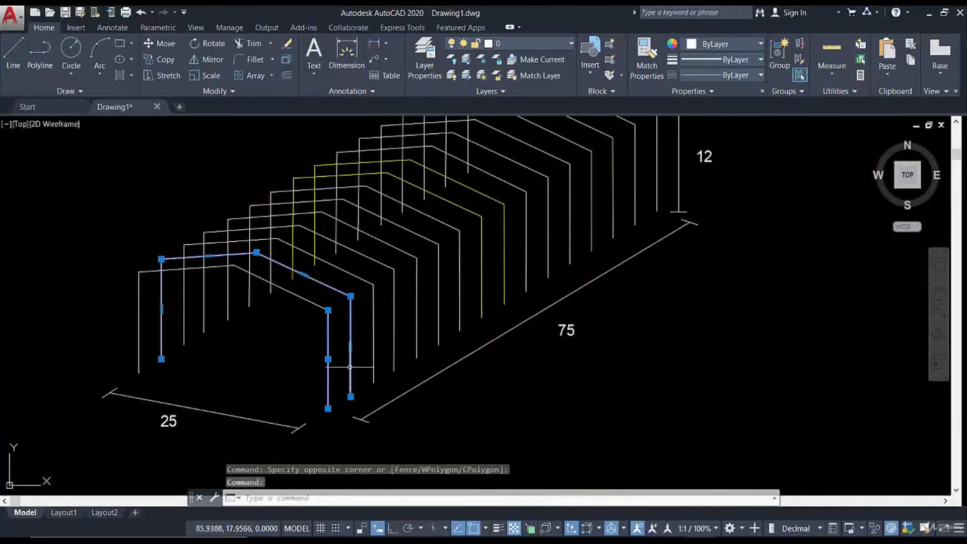
left_click(374, 340)
left_click(394, 332)
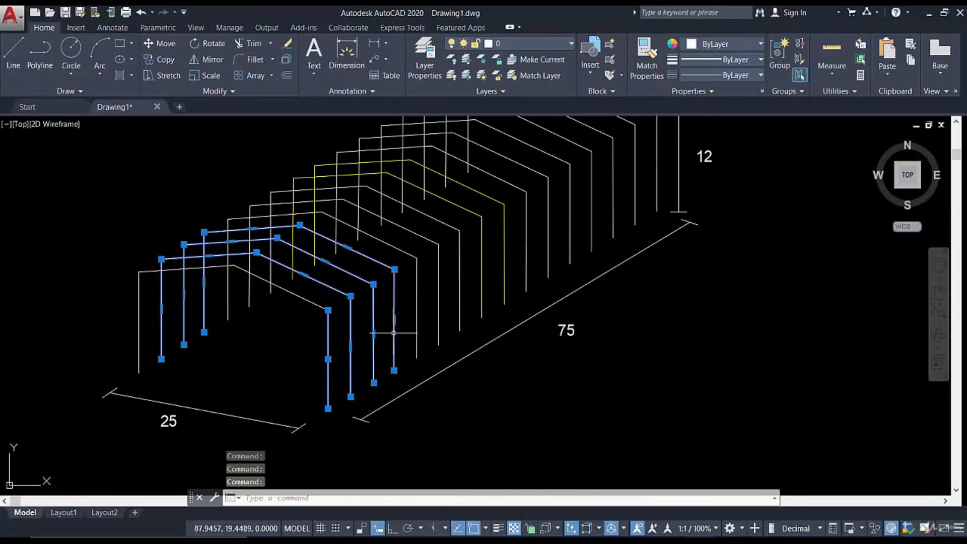
left_click(416, 316)
left_click(439, 277)
left_click(461, 265)
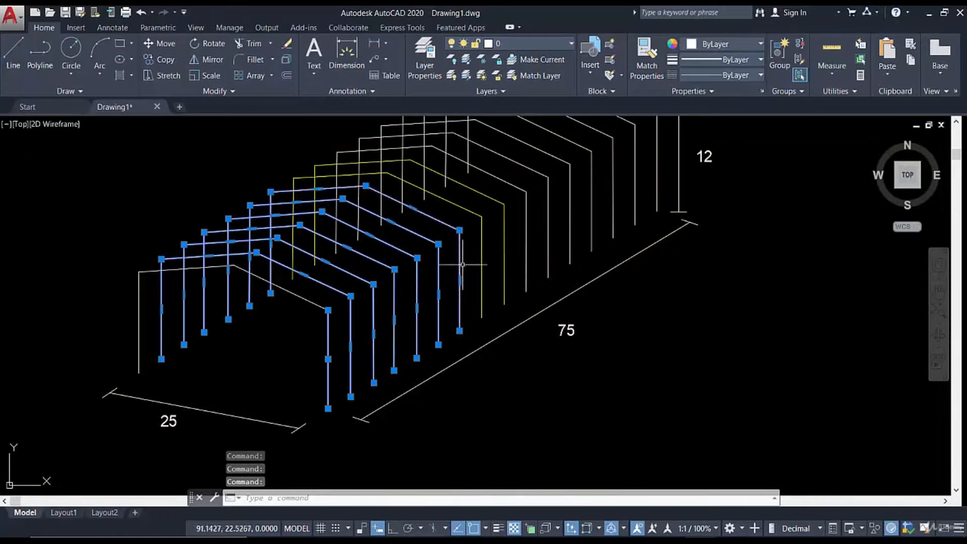
left_click(480, 254)
left_click(503, 238)
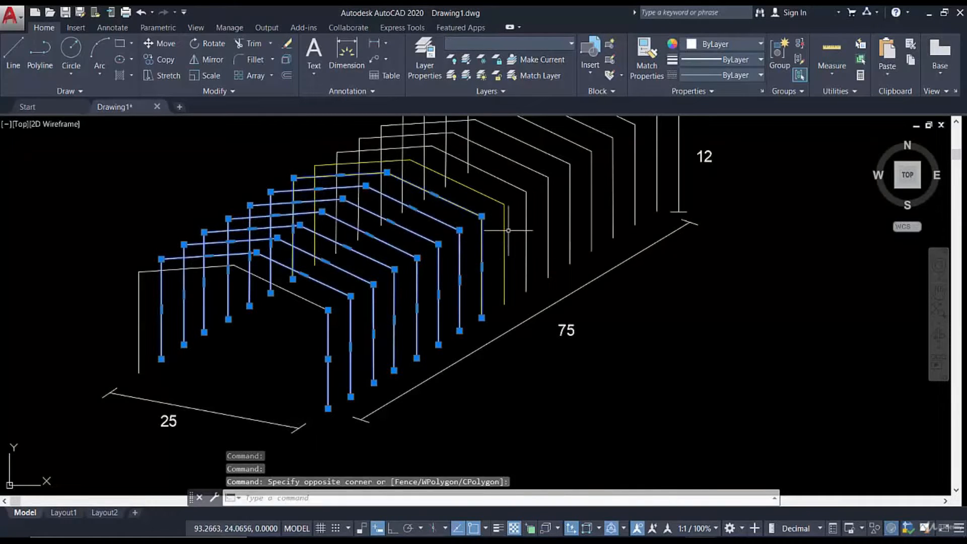
left_click(502, 264)
left_click(530, 237)
left_click(519, 277)
middle_click_drag(542, 270, 517, 331)
left_click(530, 291)
left_click(521, 303)
left_click(553, 274)
left_click(537, 307)
left_click(570, 276)
left_click(558, 308)
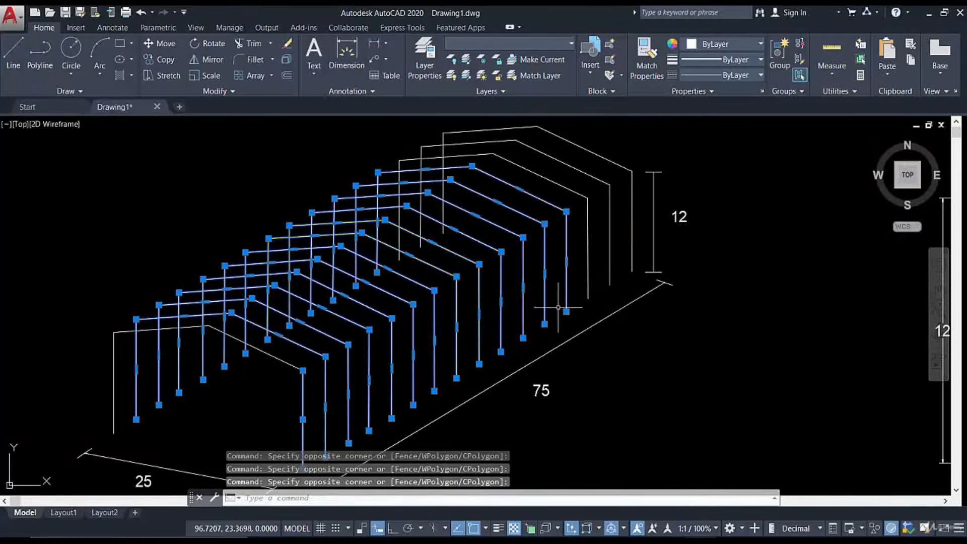
left_click(592, 264)
left_click(580, 297)
left_click(617, 246)
left_click(605, 271)
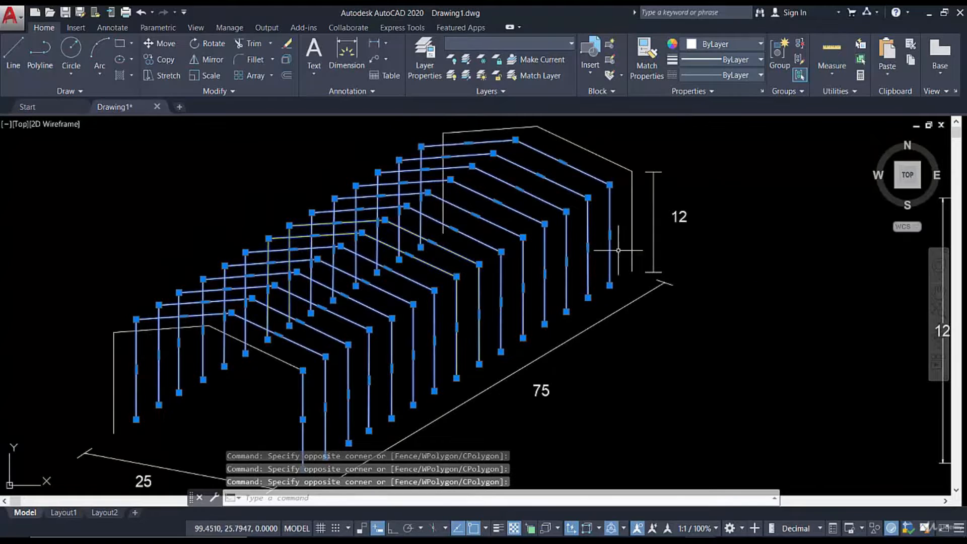
left_click(635, 209)
left_click(619, 239)
key("Escape")
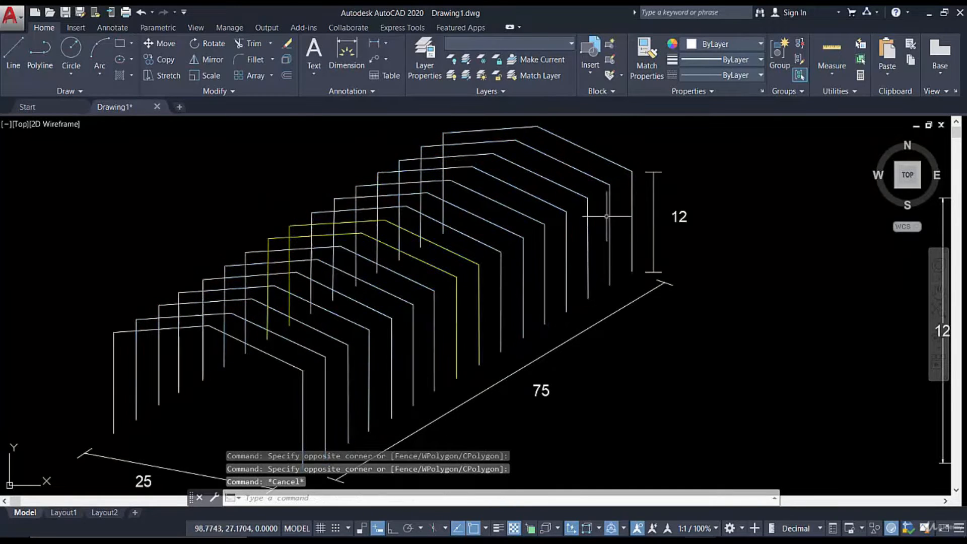
scroll(553, 303, "down", 2)
middle_click_drag(554, 305, 550, 205)
middle_click_drag(414, 275, 433, 351)
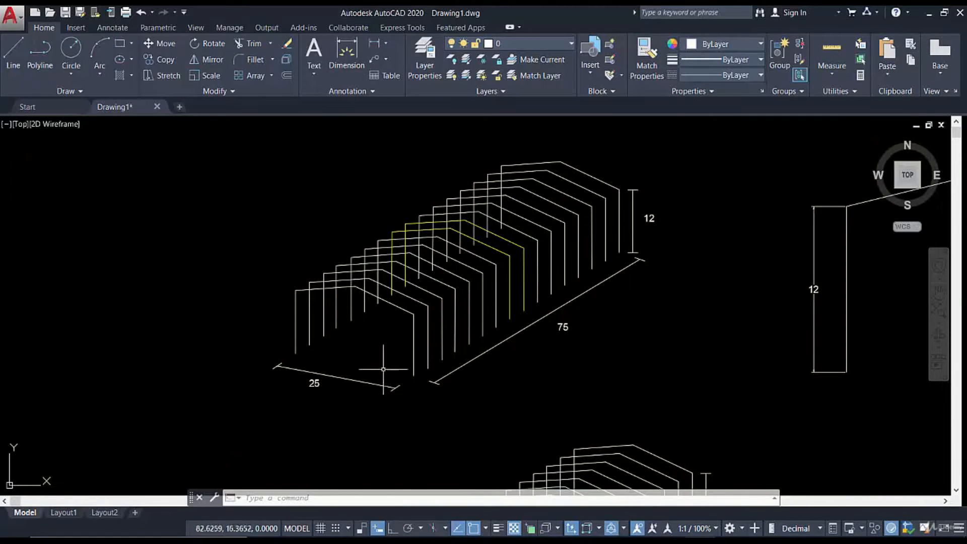
middle_click_drag(596, 428, 574, 361)
Switch to Robot Structural Analysis and define a Cartesian structural axis in X at position 0.00 m.
mouse_move(669, 538)
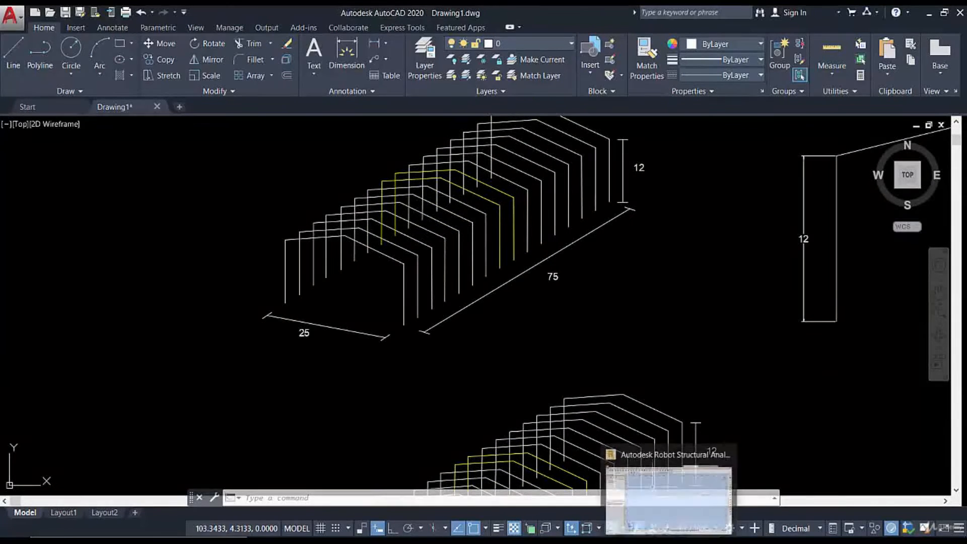
left_click(672, 499)
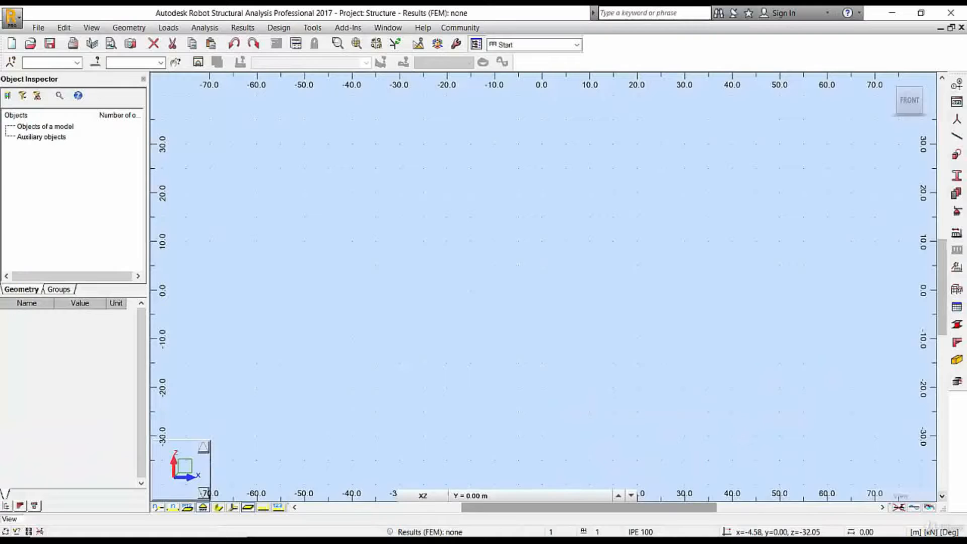
left_click(956, 87)
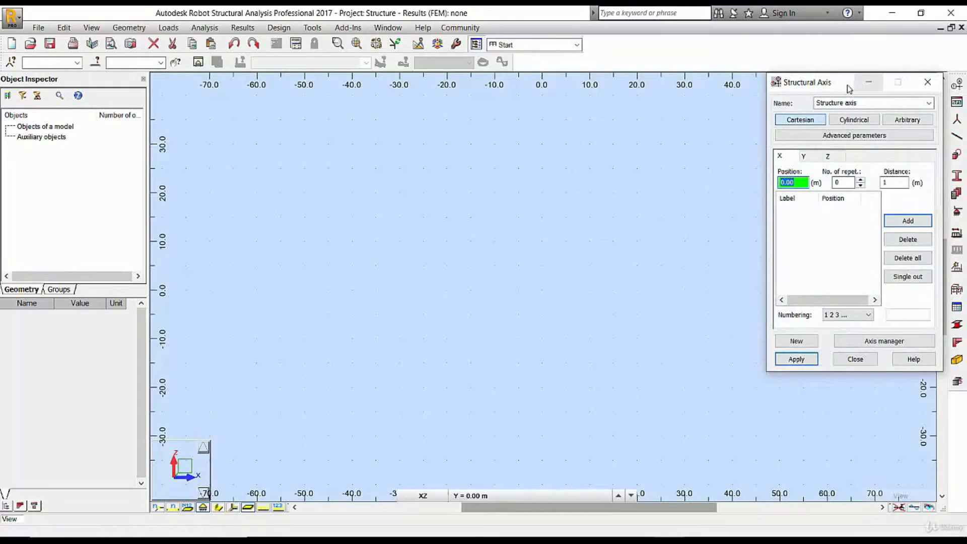
left_click_drag(847, 89, 664, 103)
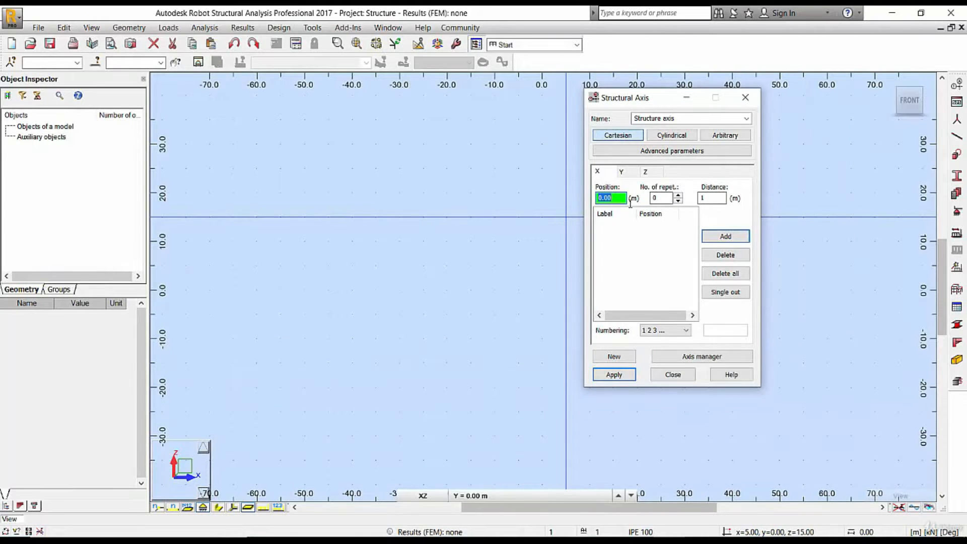
left_click(722, 237)
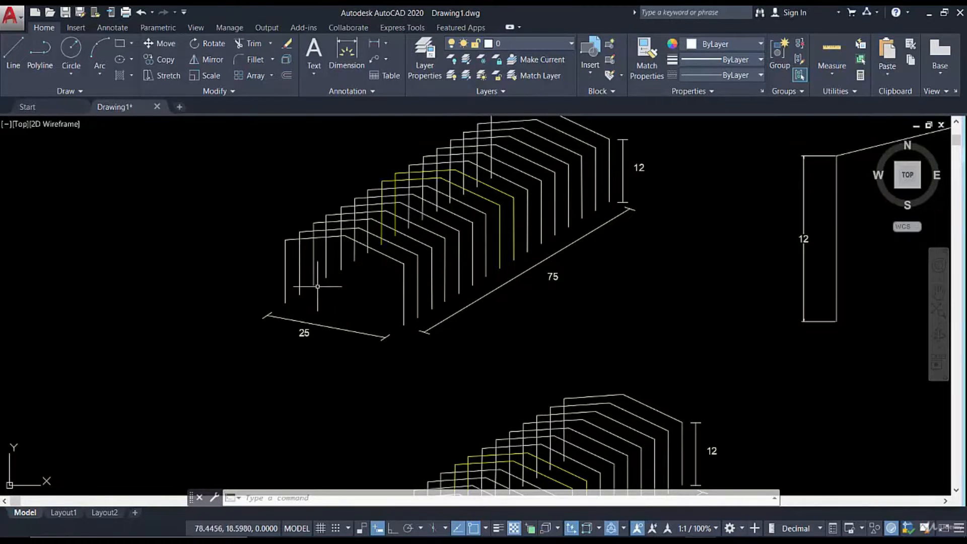
Check the front frame in the AutoCAD drawing and add two more X axes in Robot at 12.5 m spacing.
scroll(337, 226, "up", 5)
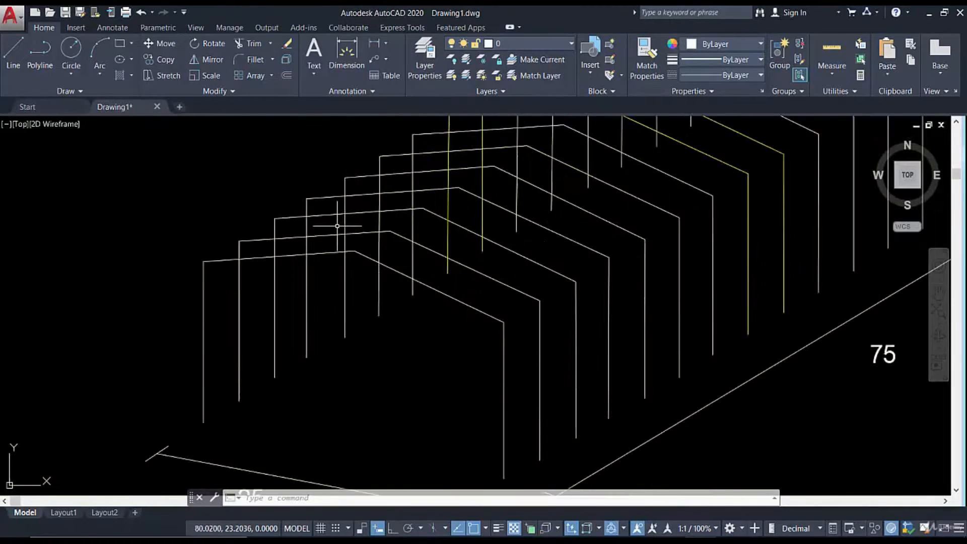
scroll(336, 226, "up", 2)
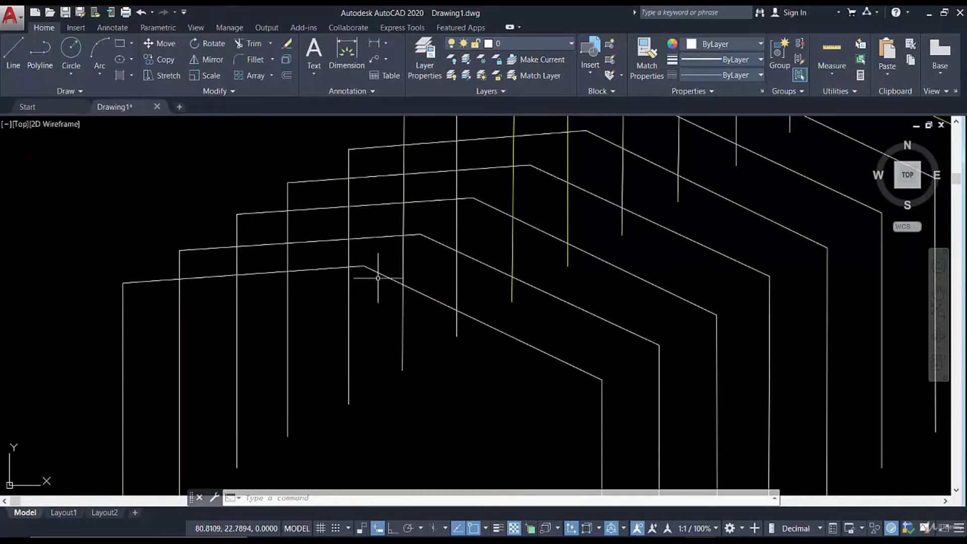
scroll(340, 311, "down", 2)
middle_click_drag(339, 311, 355, 187)
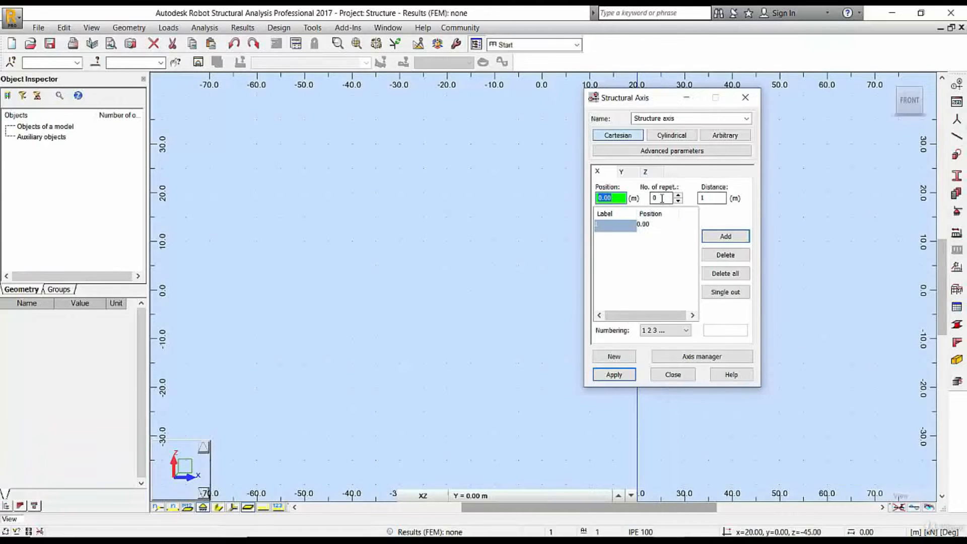
left_click(661, 198)
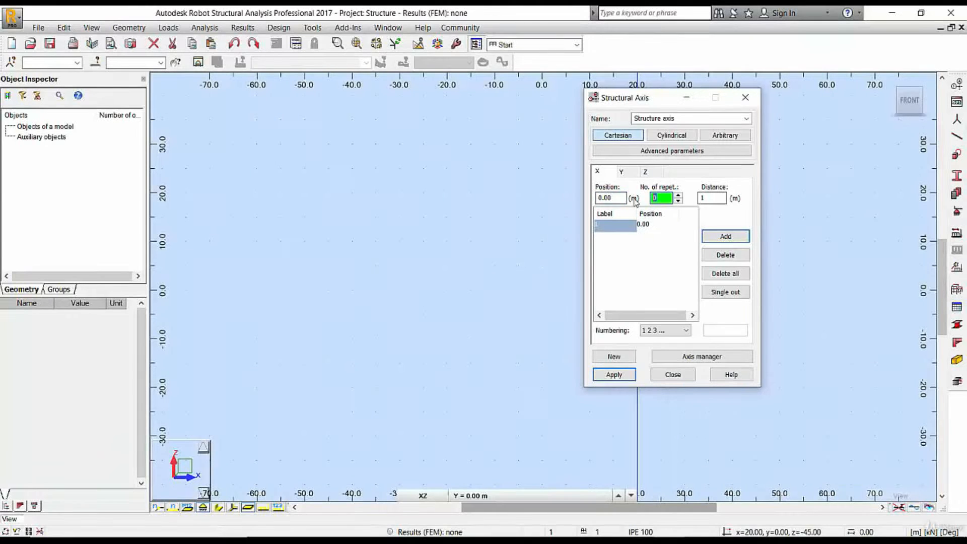
left_click(710, 198)
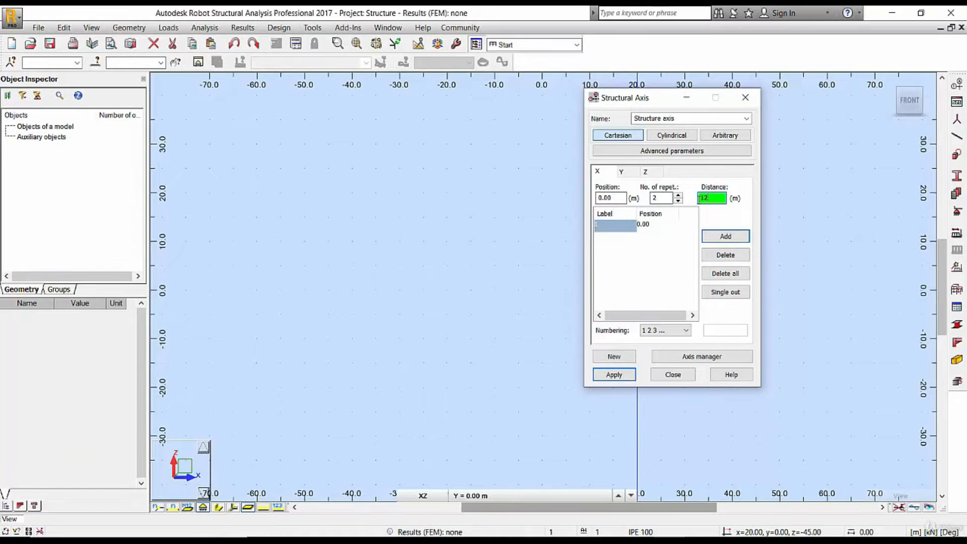
left_click(725, 237)
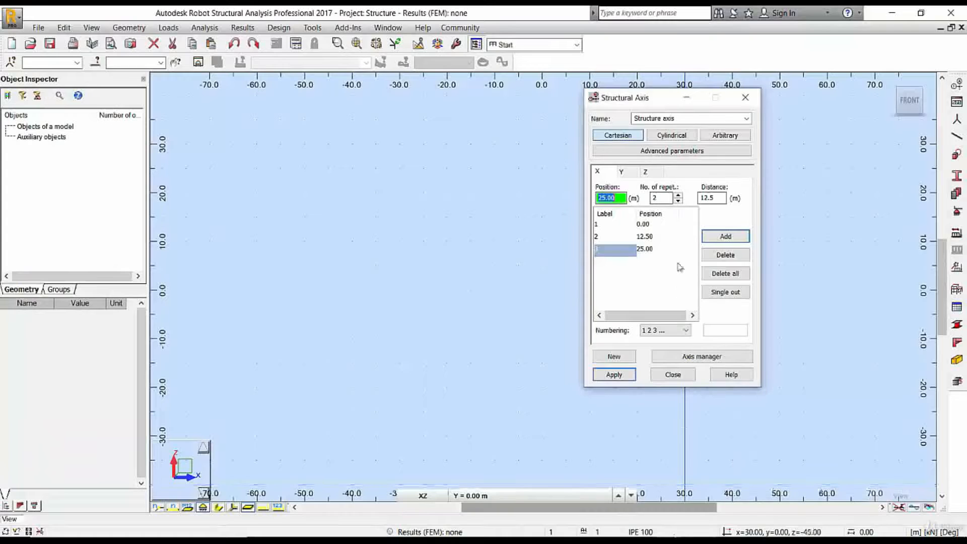
Add a Y-direction structural axis at position 0.00 m.
left_click(622, 172)
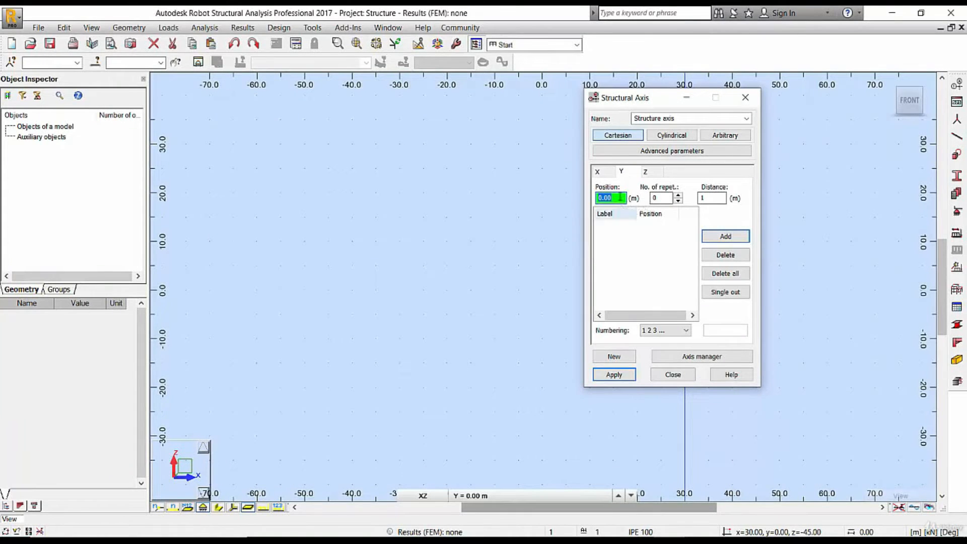
left_click(604, 172)
left_click(631, 172)
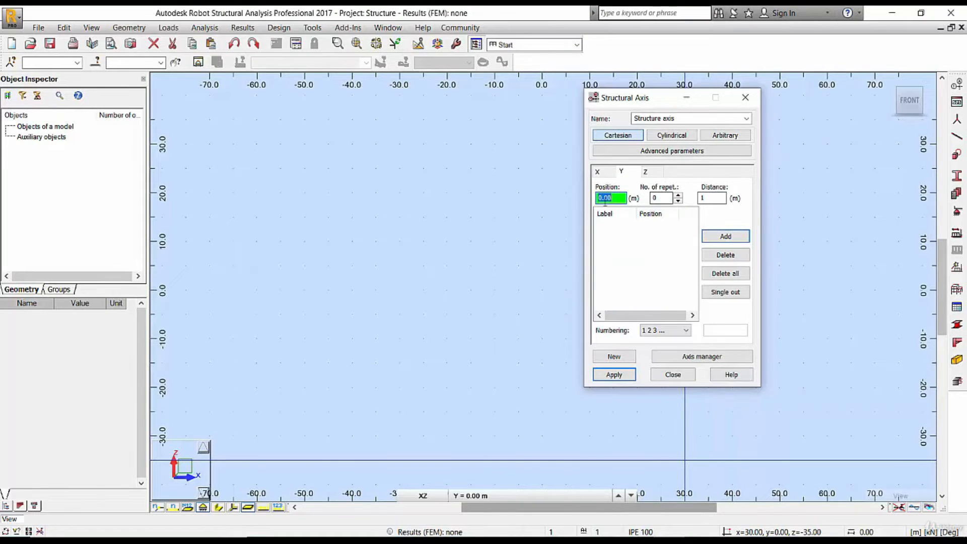
left_click(725, 236)
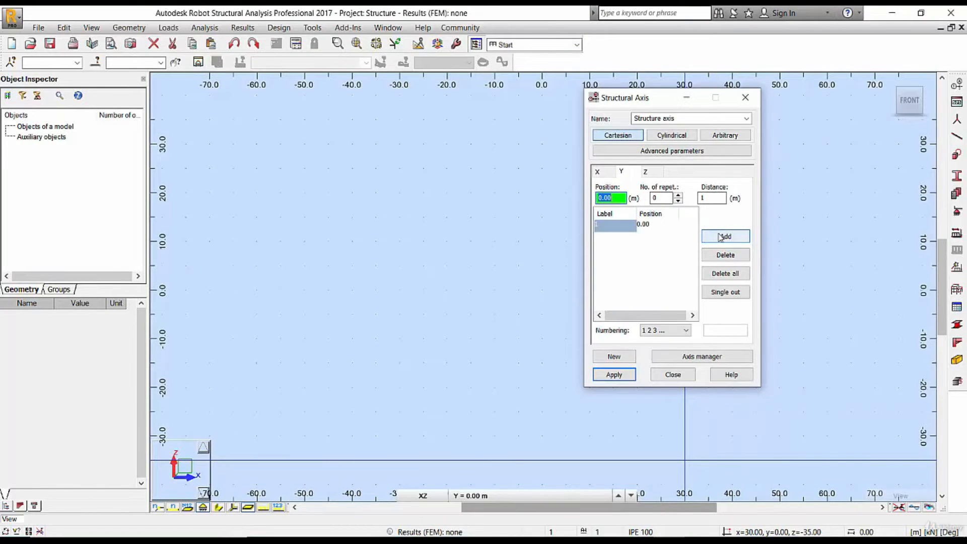
left_click(660, 198)
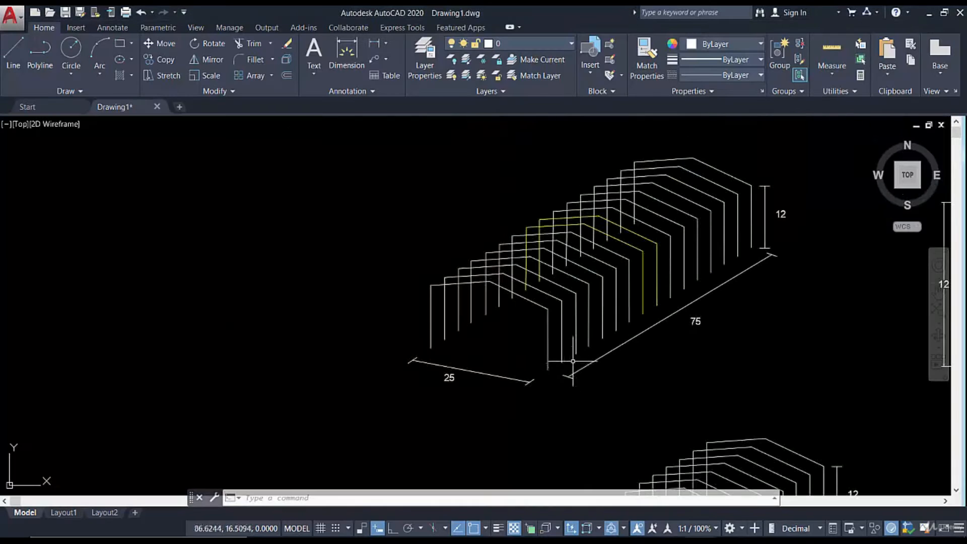
Switch to AutoCAD and try to measure the distance from the front frame's column base to the frames behind it.
left_click(830, 59)
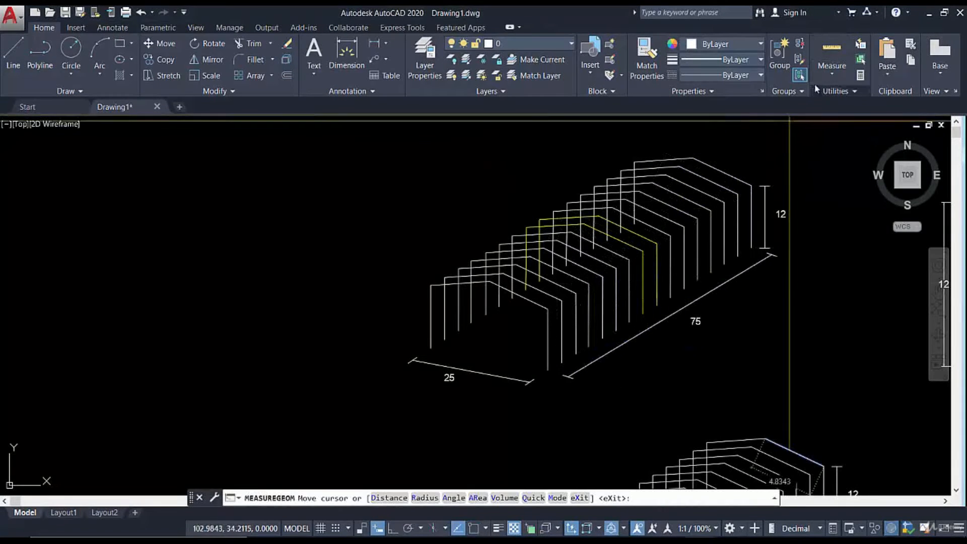
left_click(829, 73)
left_click(829, 120)
scroll(622, 336, "up", 6)
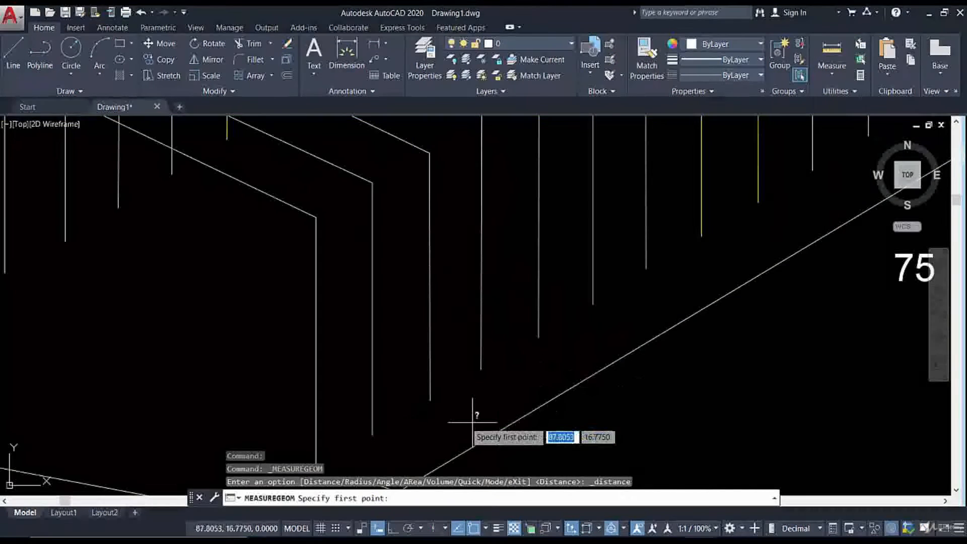
middle_click_drag(388, 401, 400, 338)
left_click(384, 373)
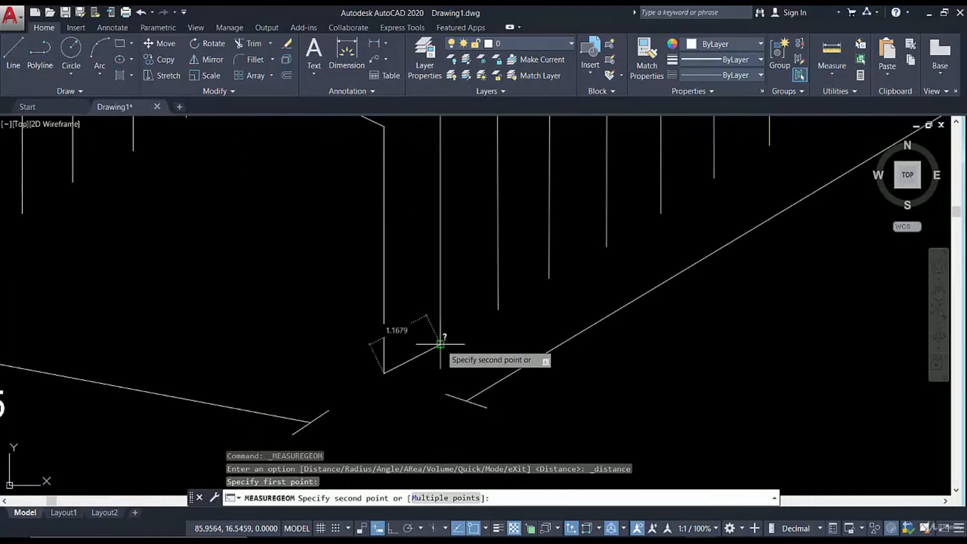
scroll(443, 340, "down", 6)
middle_click_drag(490, 306, 500, 412)
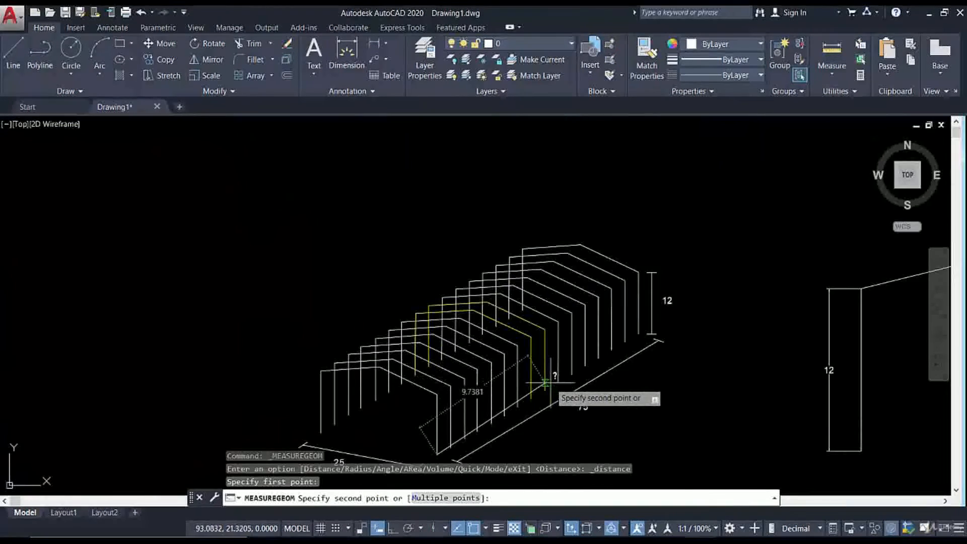
mouse_move(550, 384)
middle_mouse_down()
mouse_move(603, 298)
mouse_move(617, 318)
mouse_move(647, 287)
mouse_move(632, 216)
mouse_move(578, 151)
middle_mouse_up()
key("Escape")
Look over both frame layouts and try again to measure the frame spacing from the front column base.
scroll(578, 151, "down", 2)
scroll(624, 318, "up", 4)
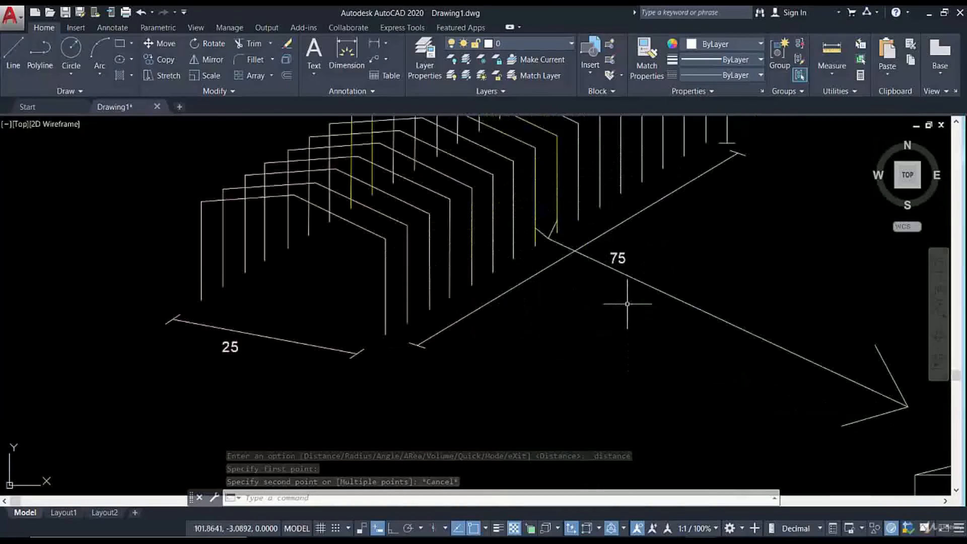
scroll(444, 413, "down", 6)
middle_click_drag(444, 413, 504, 314)
scroll(529, 256, "down", 3)
scroll(459, 227, "up", 8)
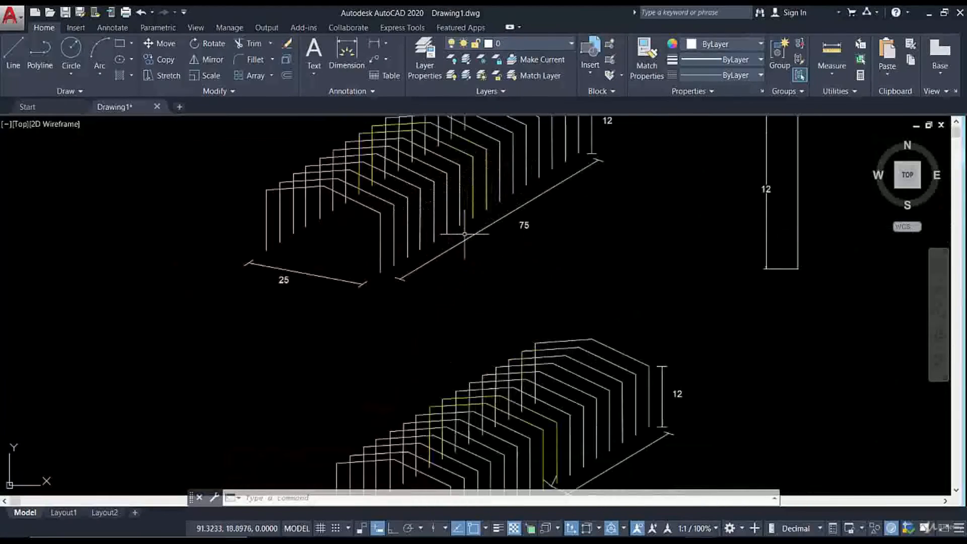
left_click(831, 50)
scroll(438, 403, "up", 5)
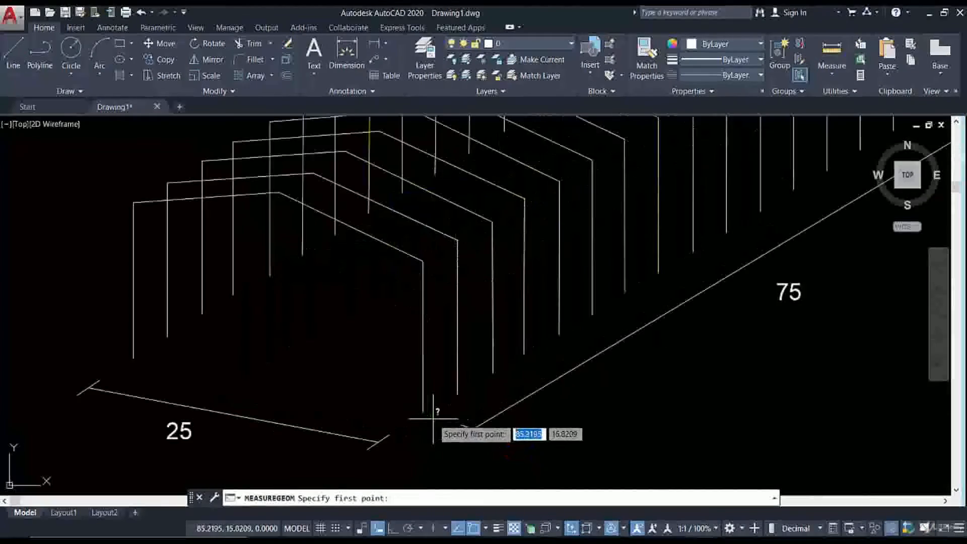
left_click(415, 405)
key("Escape")
scroll(507, 410, "down", 6)
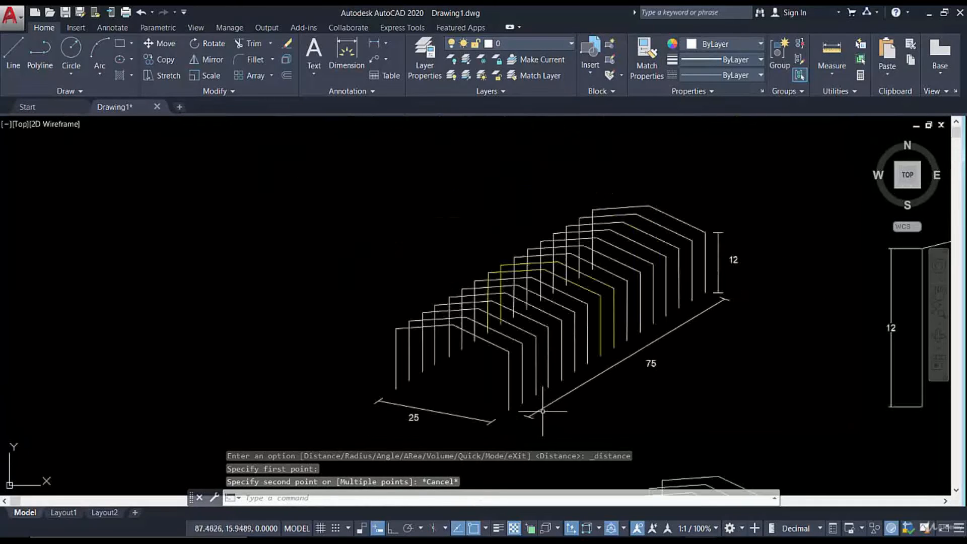
Switch to PowerPoint and look through project description slides 20 to 22 for the frame layout and spacing.
key("alt+Tab")
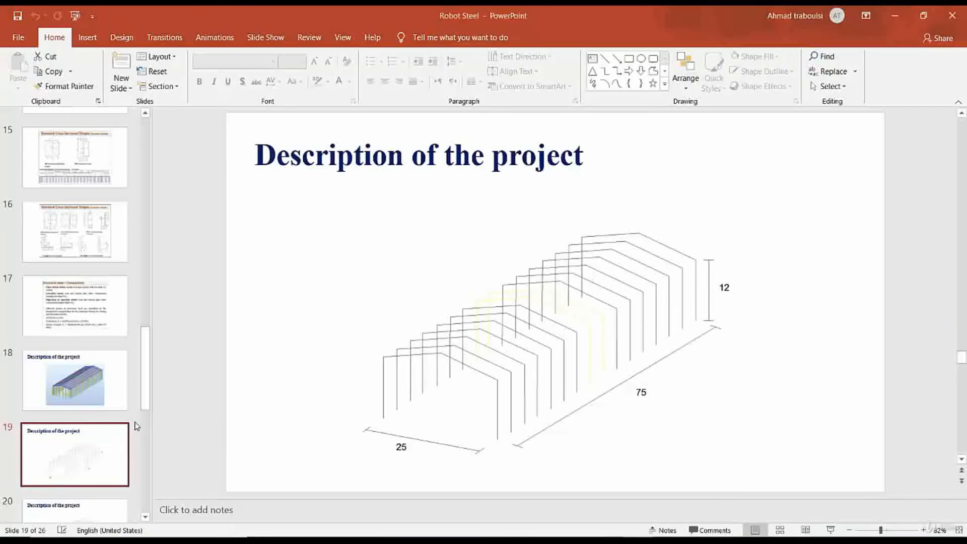
left_click(99, 436)
scroll(100, 436, "down", 2)
left_click(69, 469)
scroll(69, 473, "down", 2)
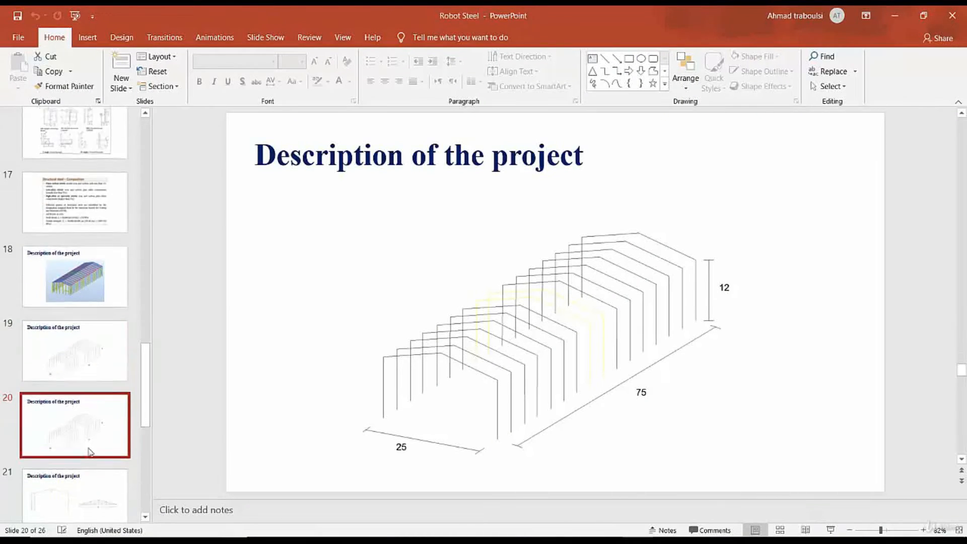
left_click(79, 463)
scroll(86, 453, "down", 1)
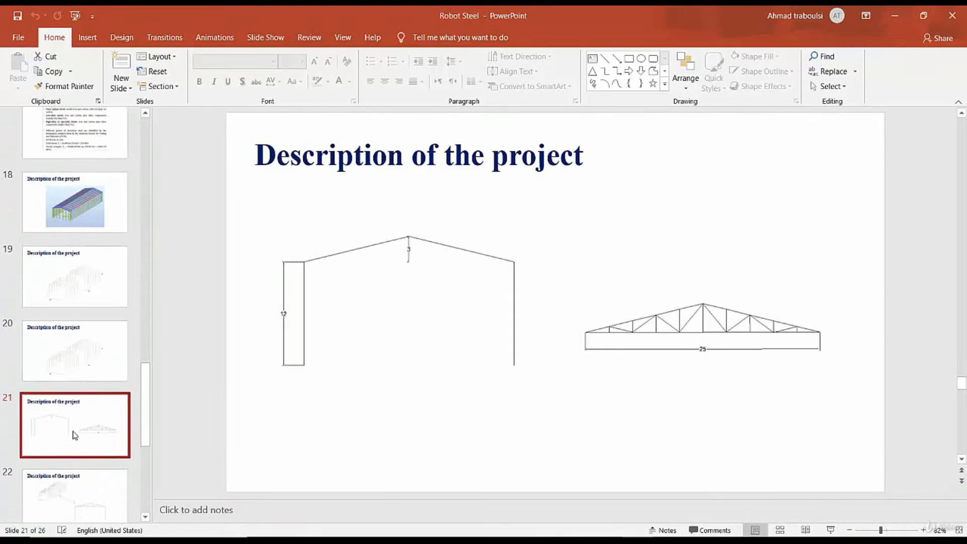
left_click(73, 496)
scroll(78, 473, "down", 2)
scroll(78, 448, "down", 1)
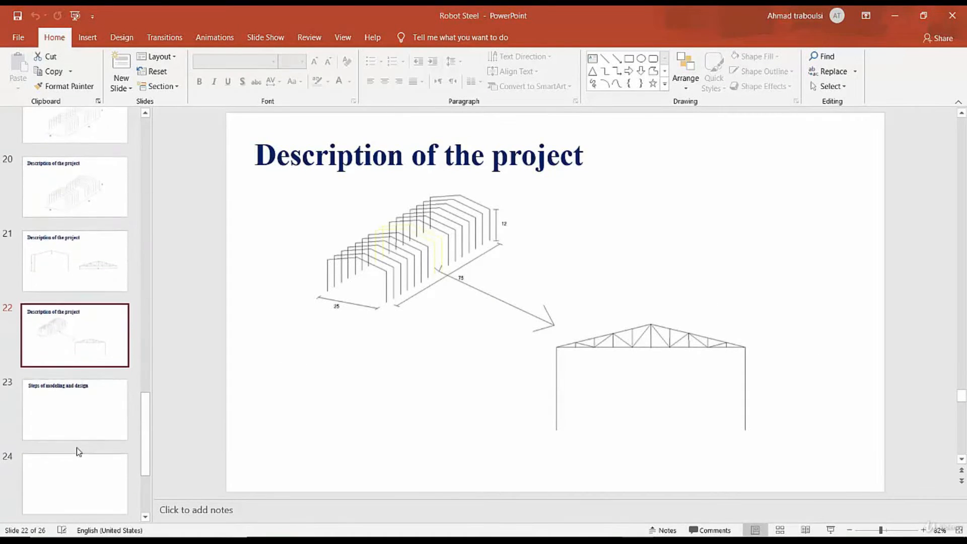
scroll(55, 202, "up", 3)
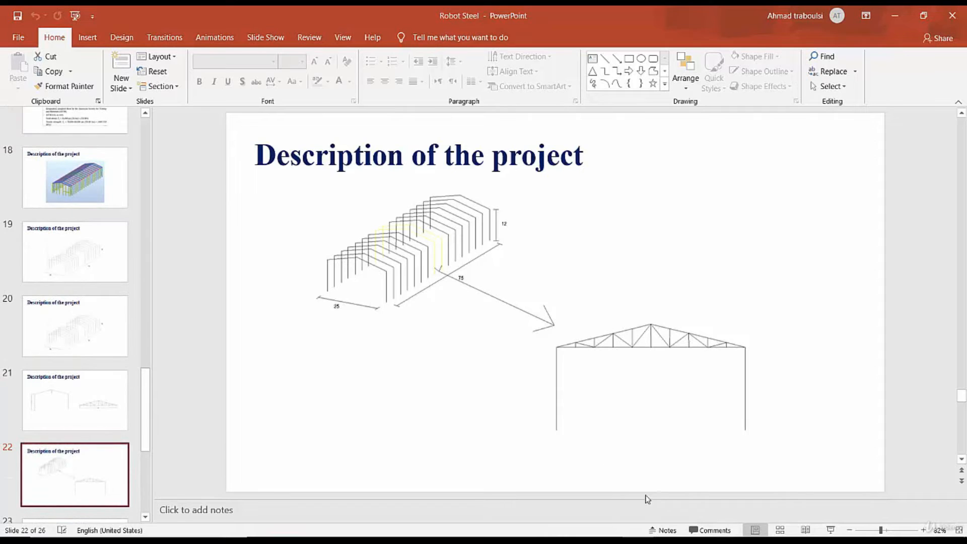
Return to Robot and add 15 repeated Y-direction axes at 5 m spacing, starting from position 0.00 m.
left_click(730, 541)
left_click(937, 496)
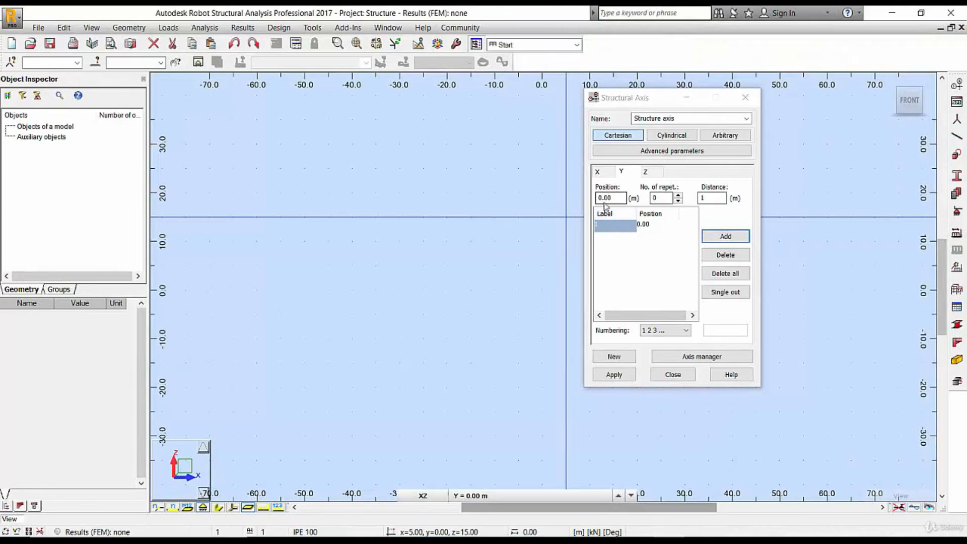
left_click(662, 196)
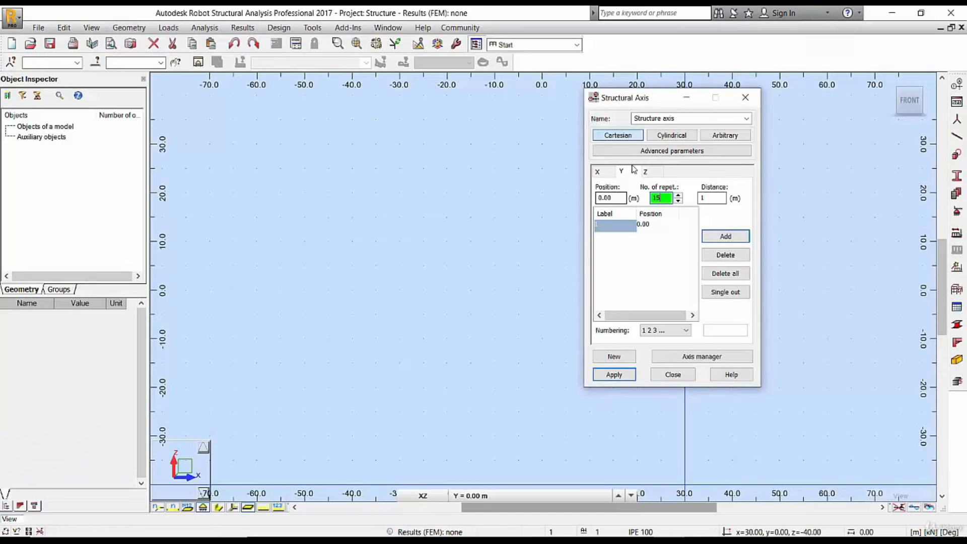
left_click(700, 198)
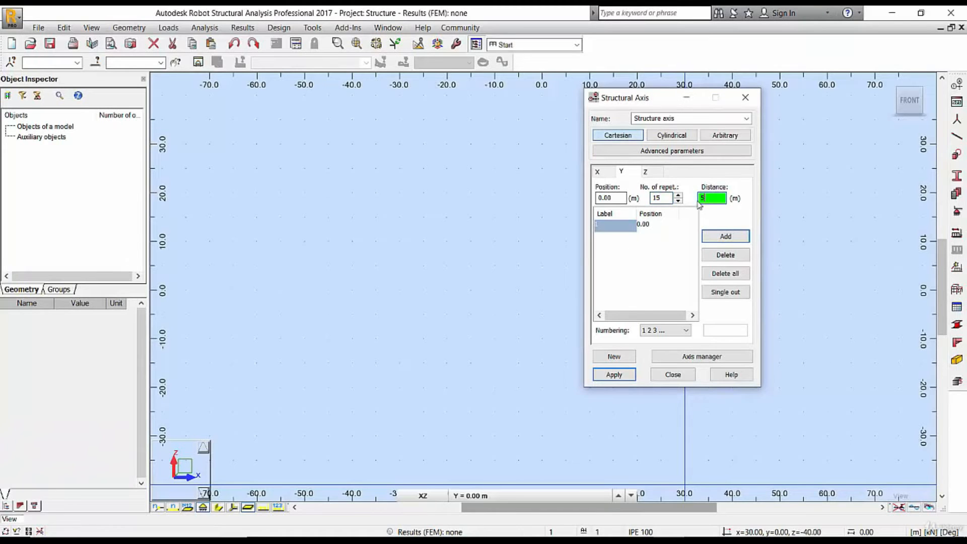
left_click(720, 236)
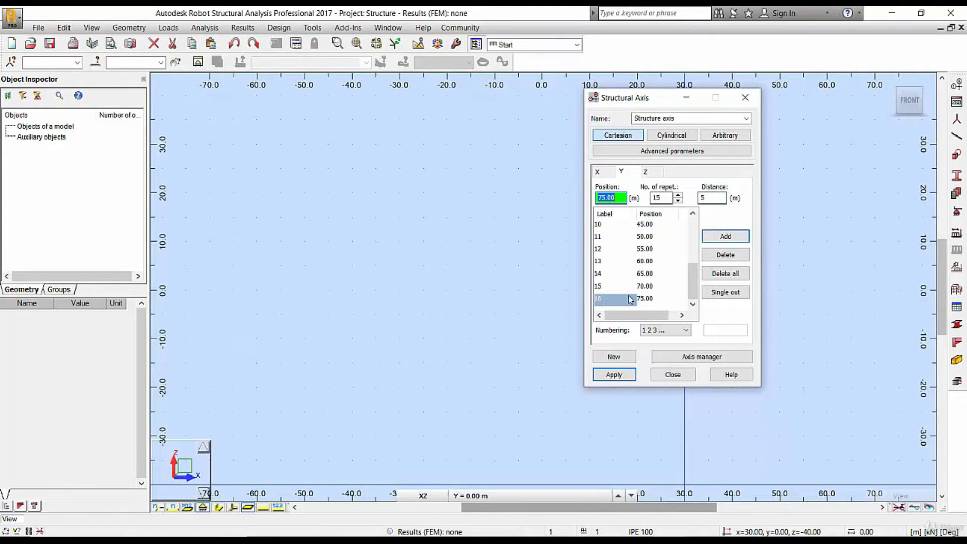
Add Z-direction axes at 0.00 m and 12 m, checking the building height in the AutoCAD drawing.
left_click(644, 172)
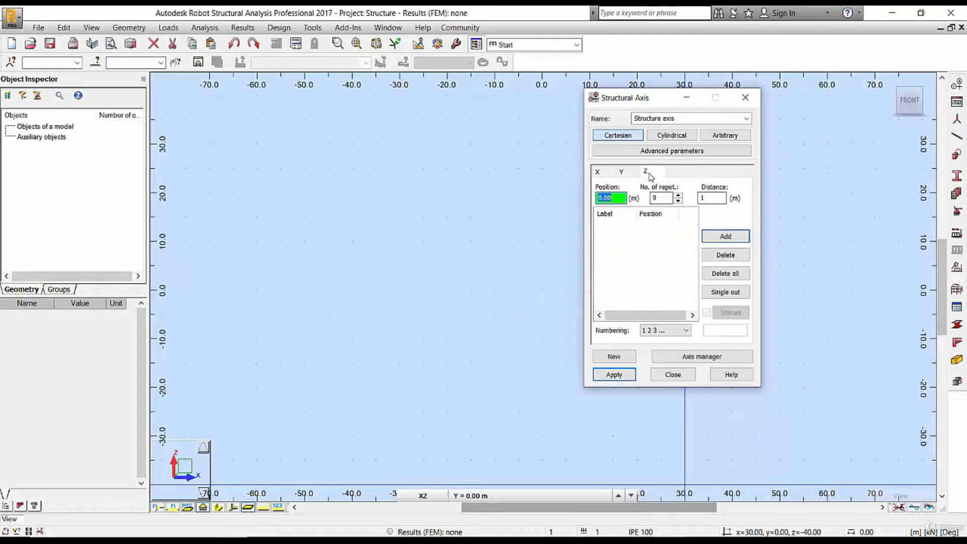
left_click(728, 237)
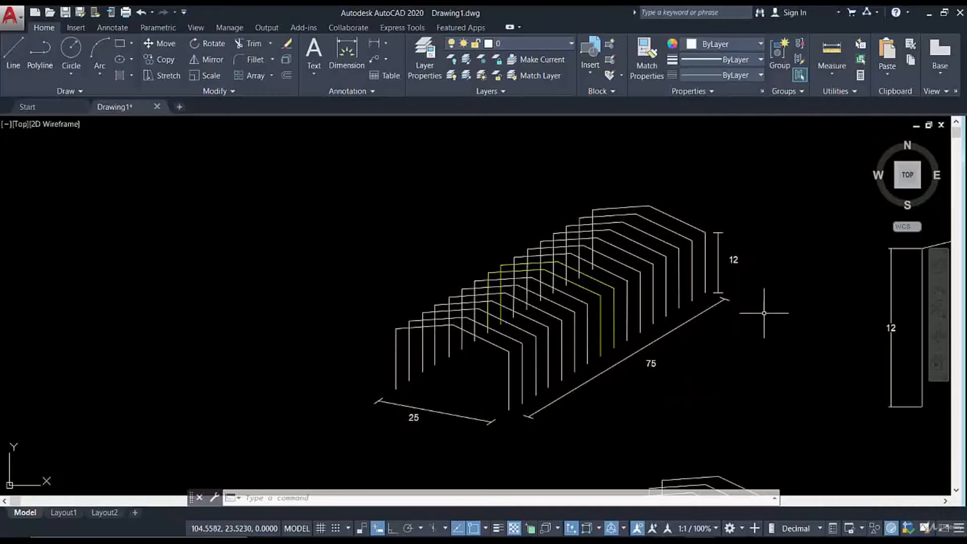
scroll(766, 313, "up", 2)
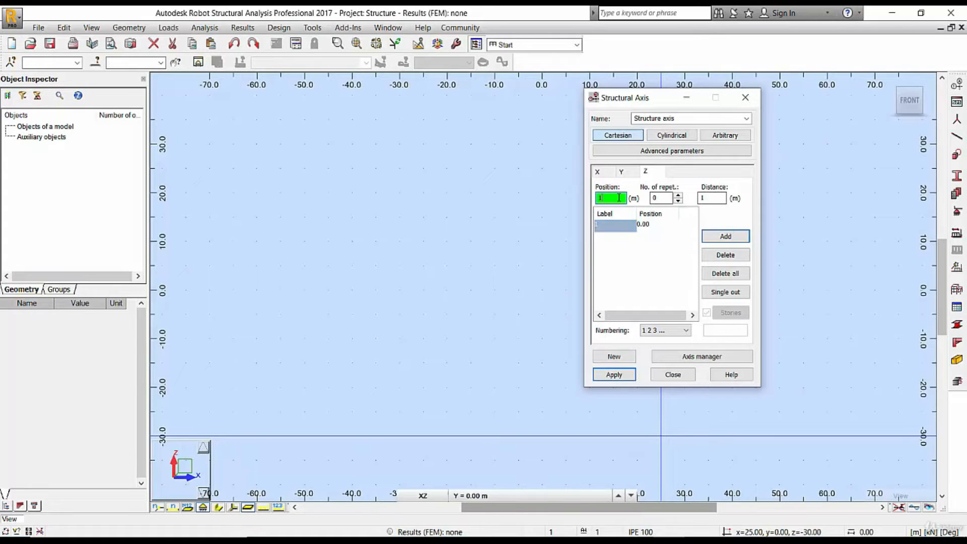
left_click(734, 236)
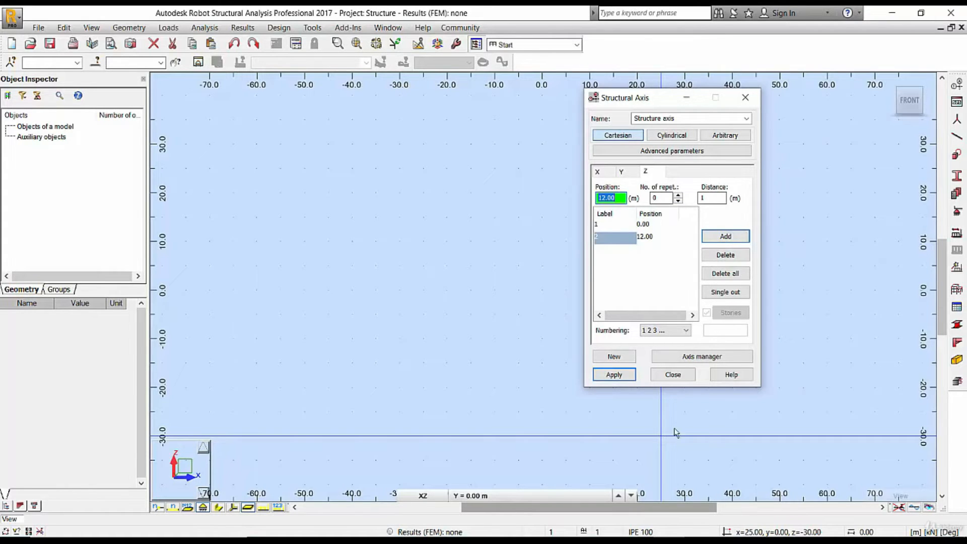
Add a Z-direction axis at 15 m for the ridge and apply the structural axes to the model.
key("F9")
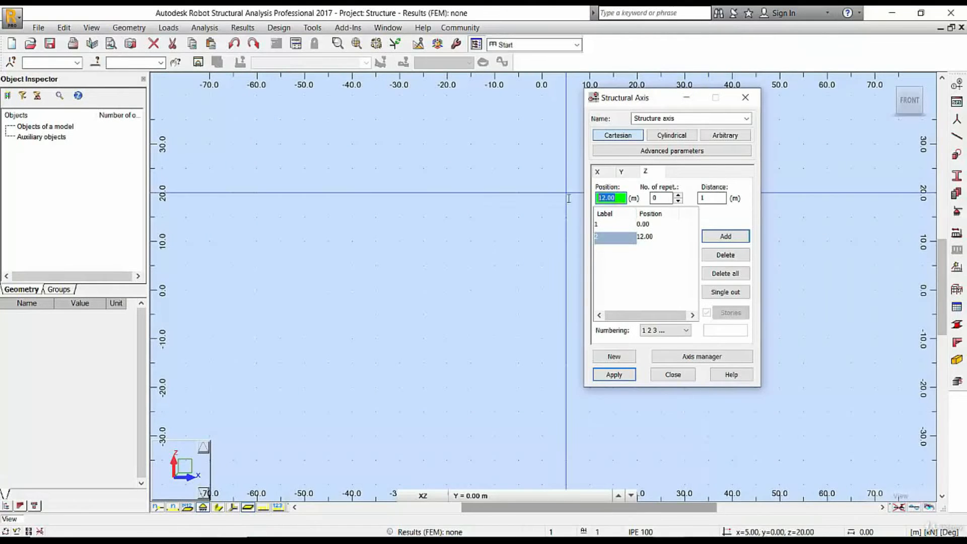
left_click(722, 239)
left_click(719, 255)
left_click_drag(600, 208, 572, 207)
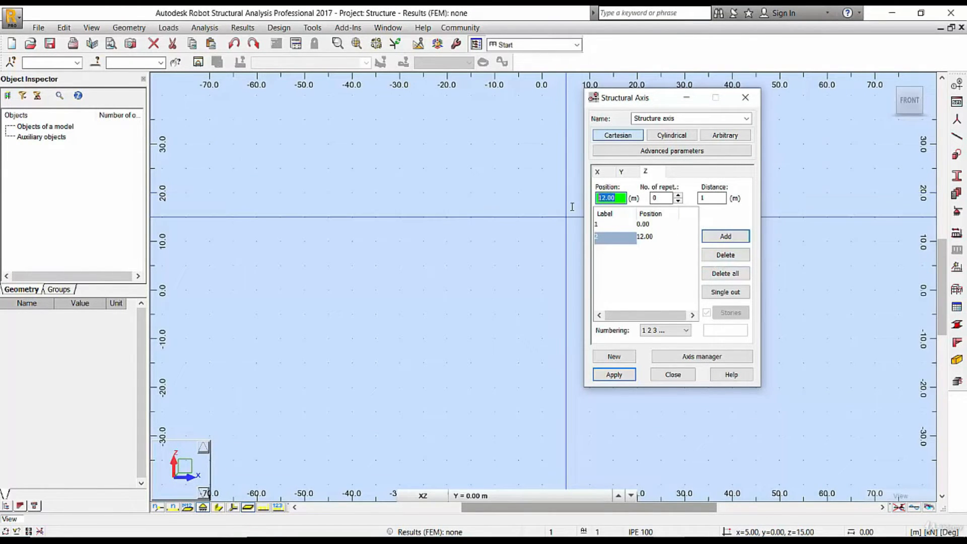
type("15")
left_click(738, 240)
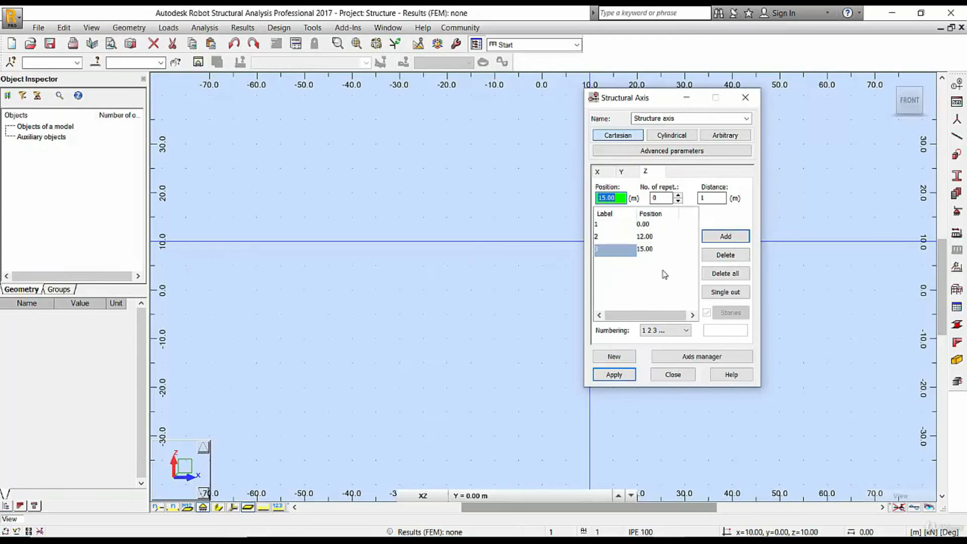
left_click(625, 377)
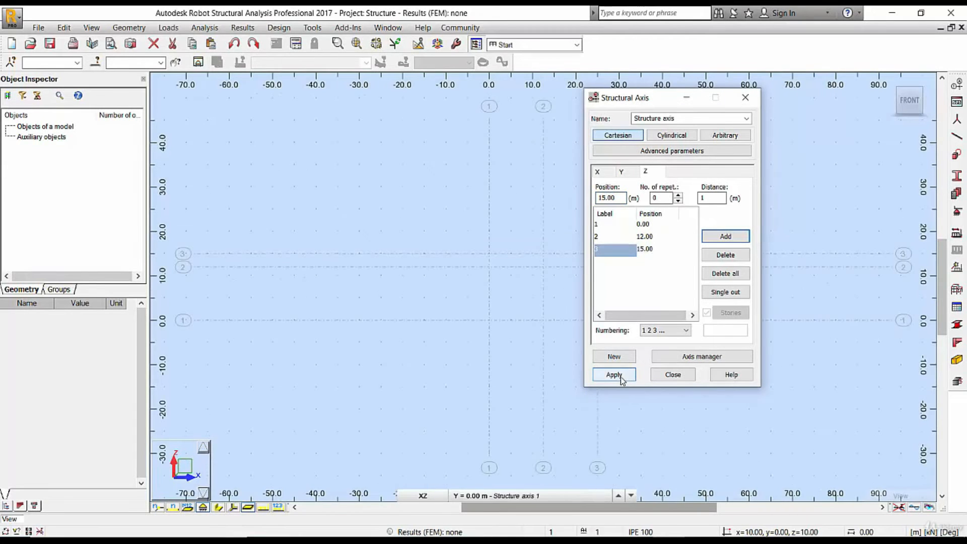
Change the X axes' numbering to A B C and apply it.
left_click(597, 172)
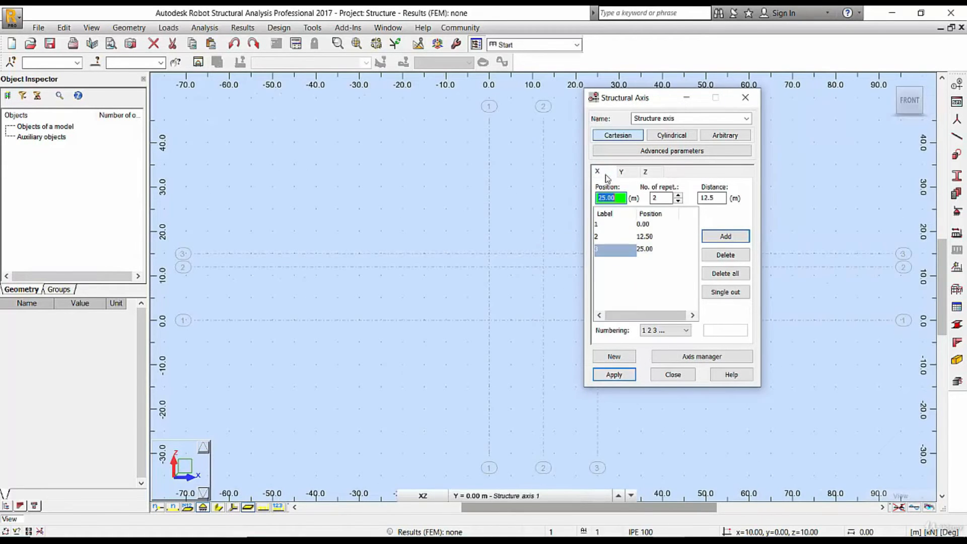
left_click(656, 331)
left_click(670, 349)
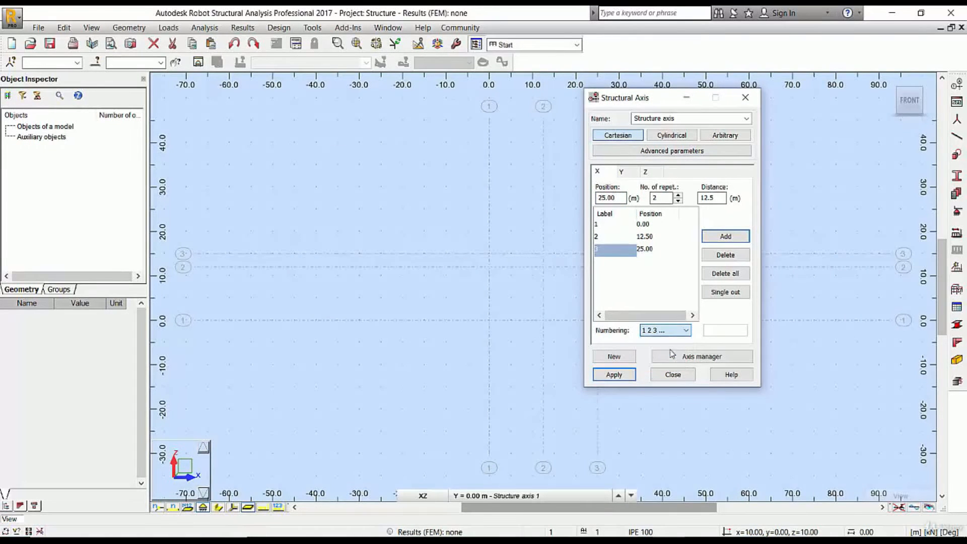
left_click(613, 374)
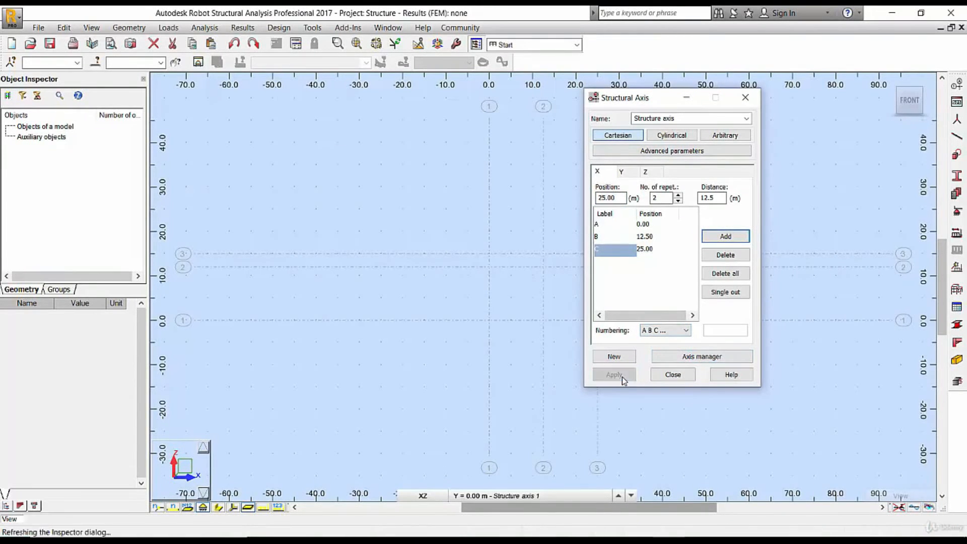
Check the Y axes' numbering, label the Z axes by Value, apply the change and close the structural axis definition.
left_click(623, 172)
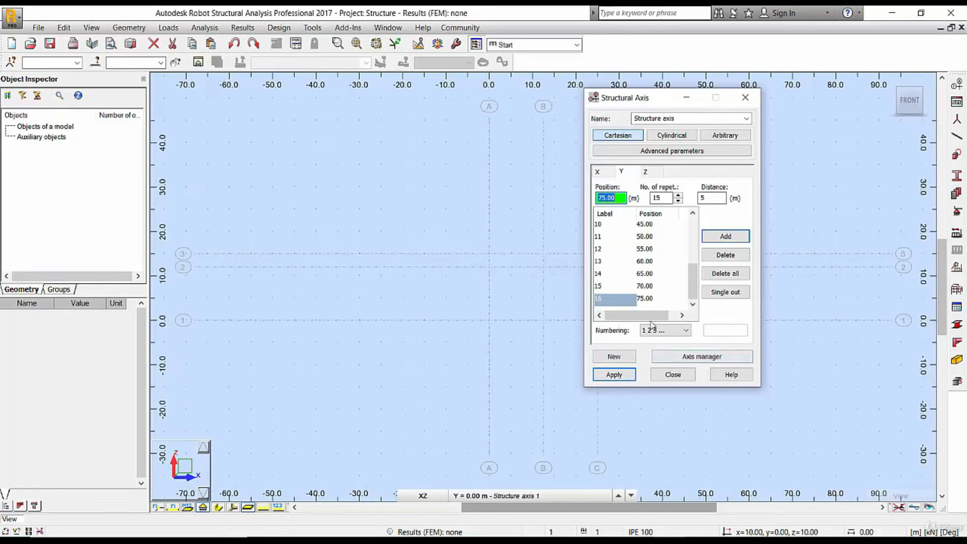
left_click(646, 172)
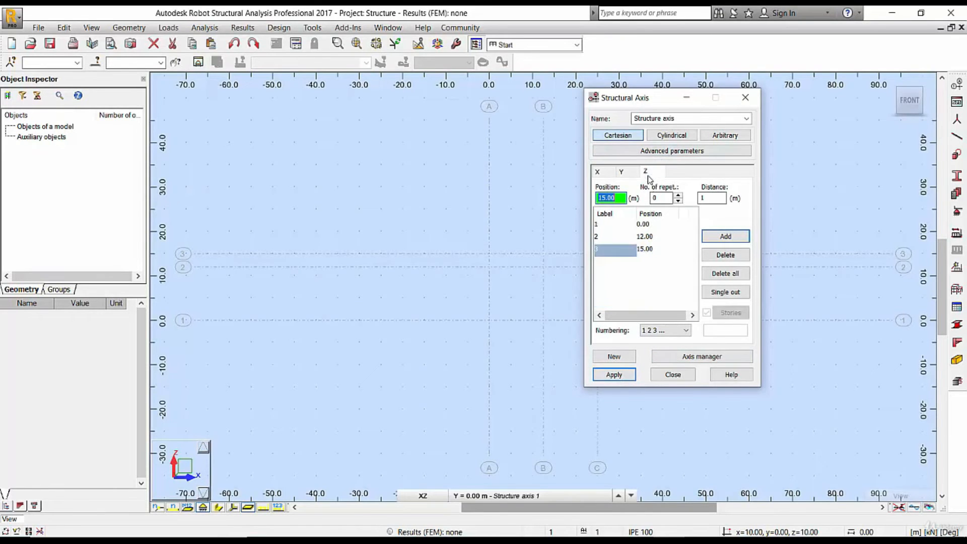
left_click(662, 332)
left_click(665, 362)
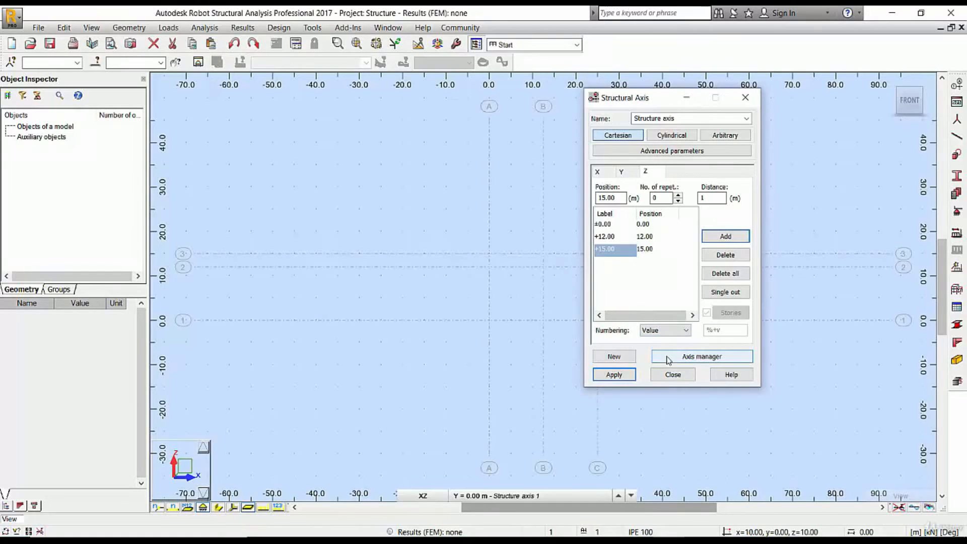
left_click(616, 376)
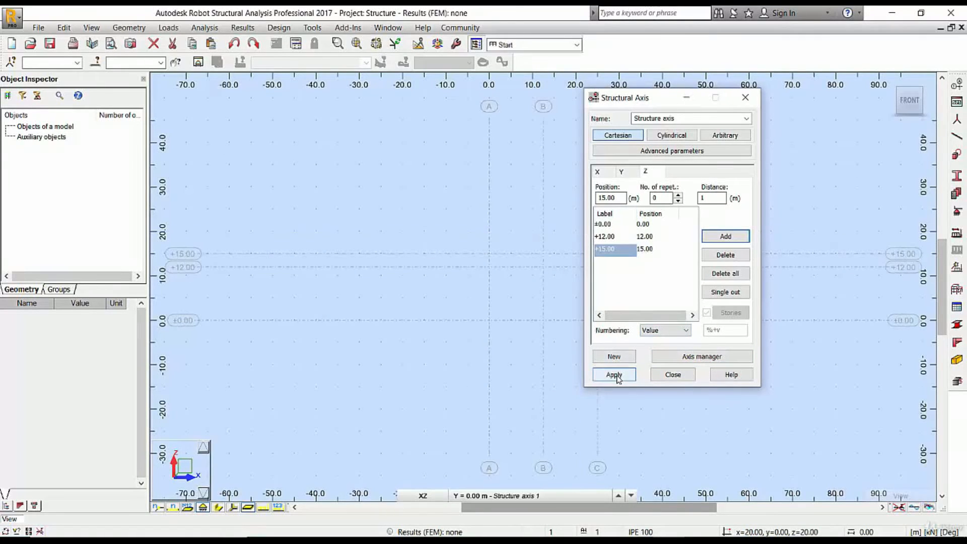
left_click(673, 375)
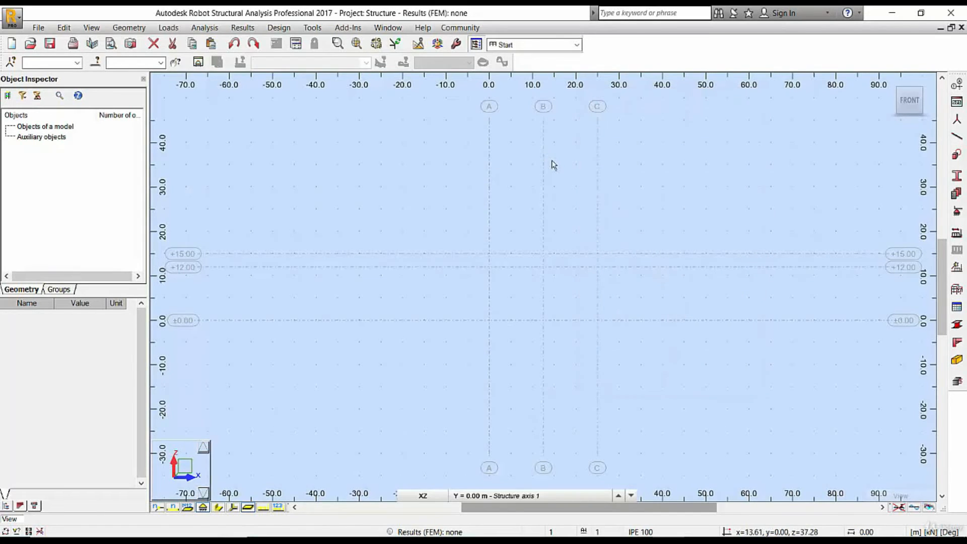
Inspect the axis grid in the XY and YZ planes and in 3D, ending in the default 3D home view.
left_click(415, 497)
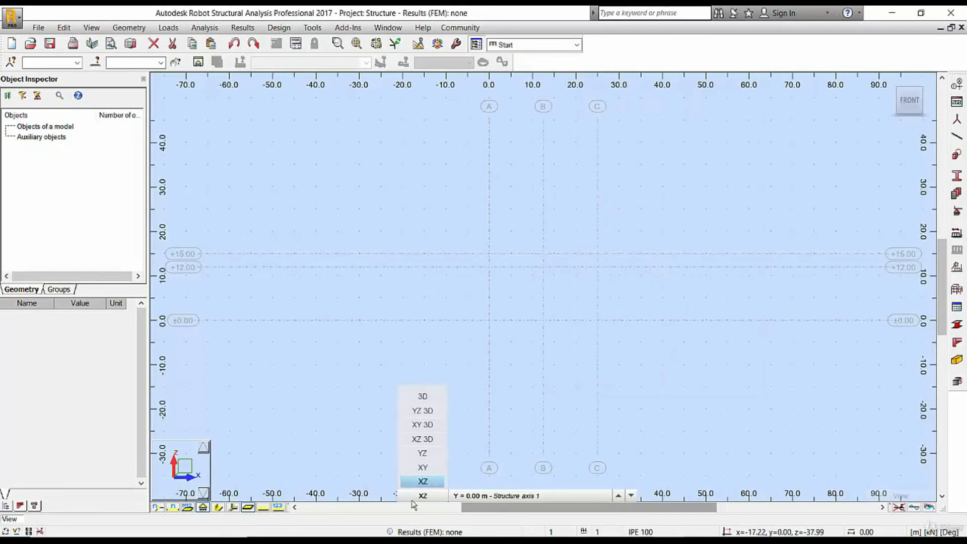
left_click(426, 468)
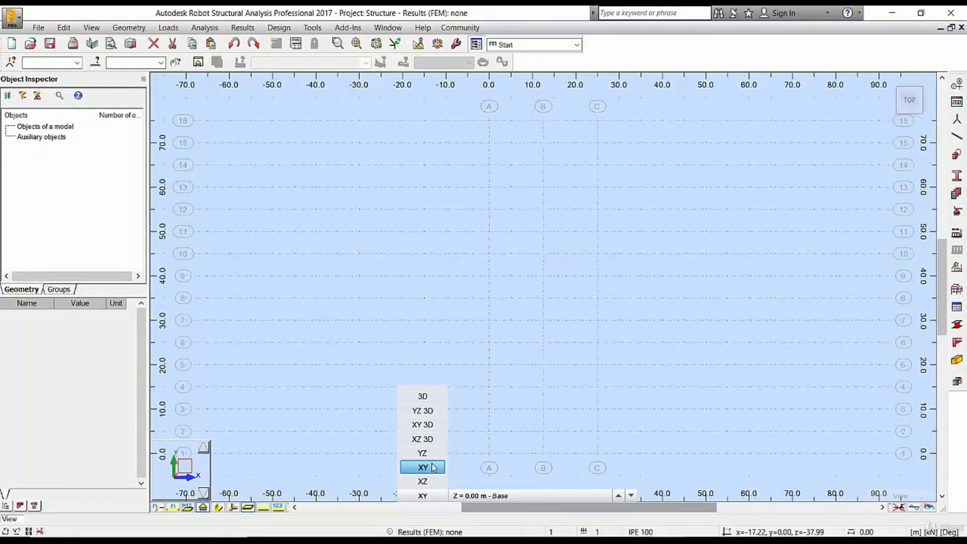
left_click(432, 455)
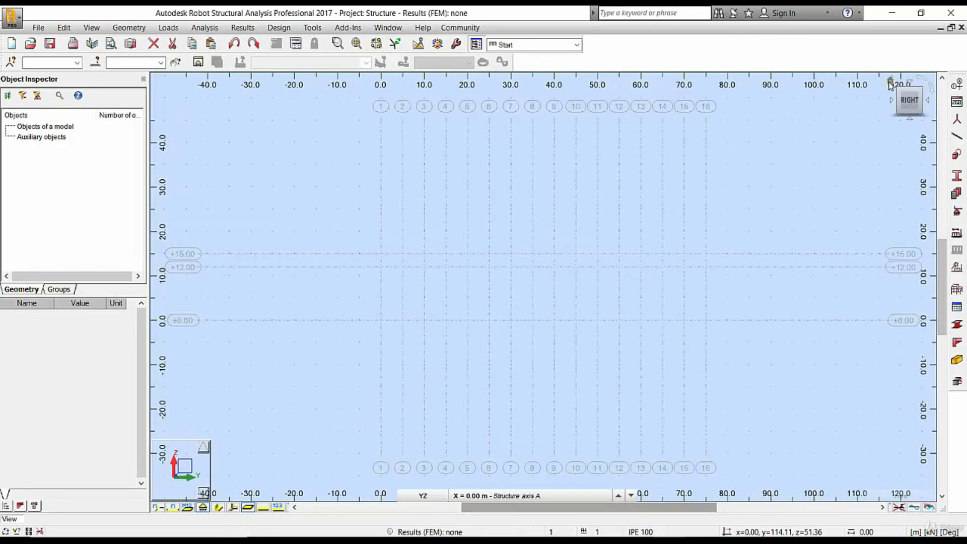
left_click(890, 83)
middle_click_drag(509, 301, 733, 235, "shift")
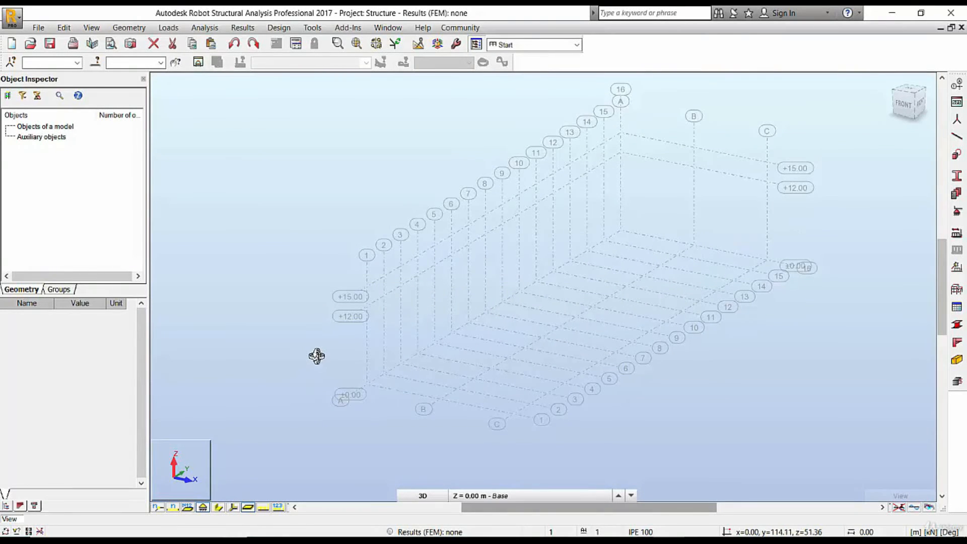
mouse_move(901, 106)
left_mouse_down()
mouse_move(911, 83)
mouse_move(909, 118)
mouse_move(900, 88)
mouse_move(915, 86)
mouse_move(898, 116)
mouse_move(914, 110)
mouse_move(900, 92)
mouse_move(891, 107)
mouse_move(908, 88)
left_mouse_up()
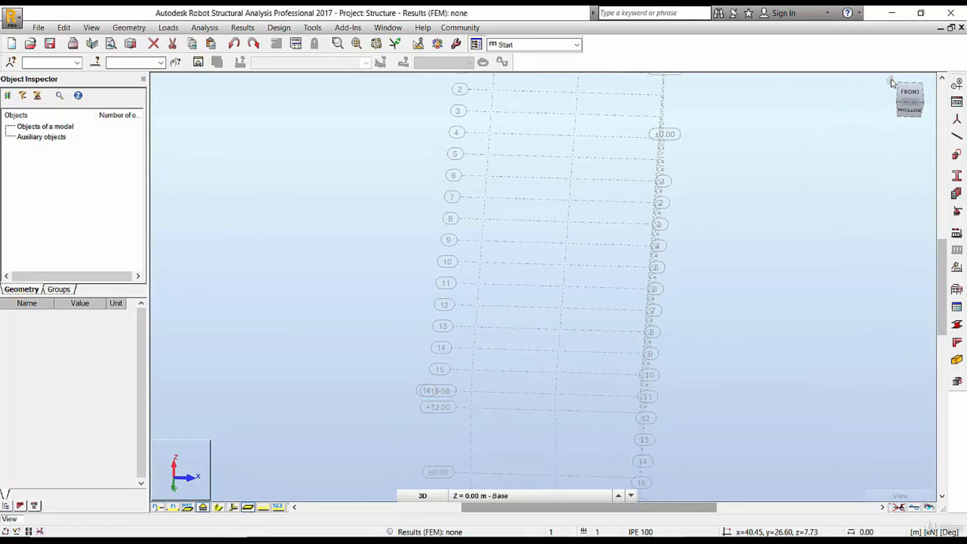
left_click(890, 80)
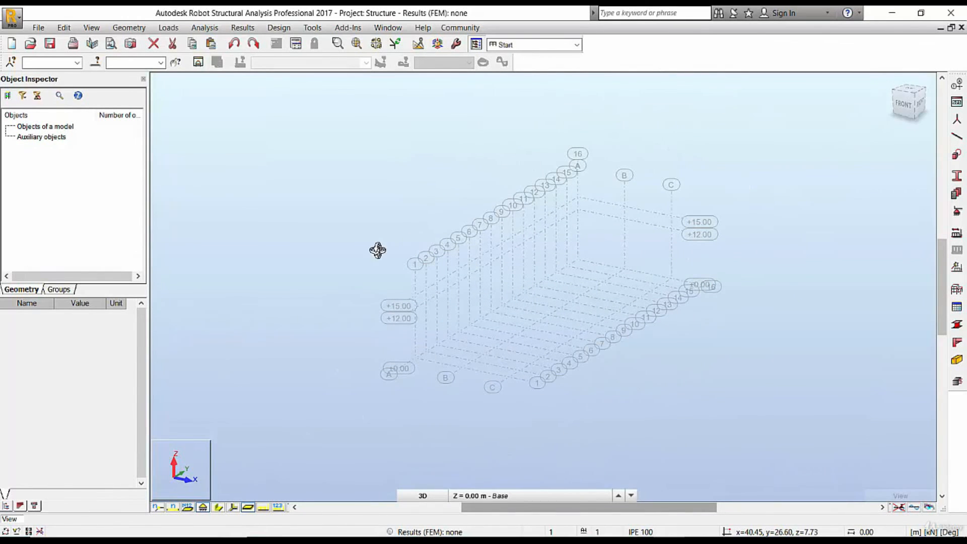